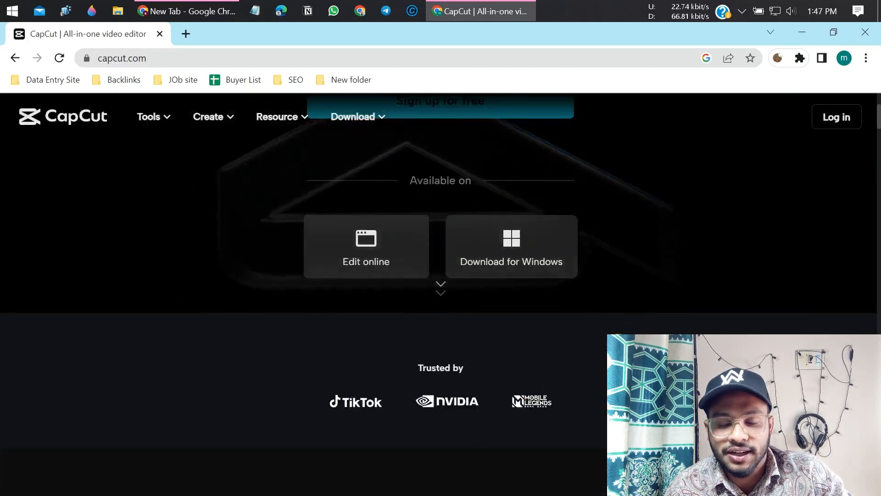
- Download the Windows version of CapCut from the capcut.com home page
{"action": "scroll", "coordinate": [571, 384], "scroll_direction": "up", "scroll_amount": 4}
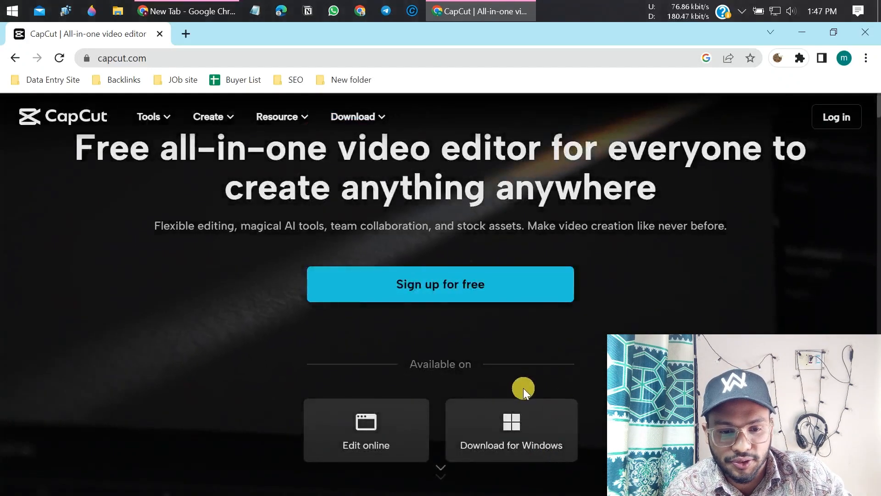
{"action": "scroll", "coordinate": [523, 387], "scroll_direction": "down", "scroll_amount": 2}
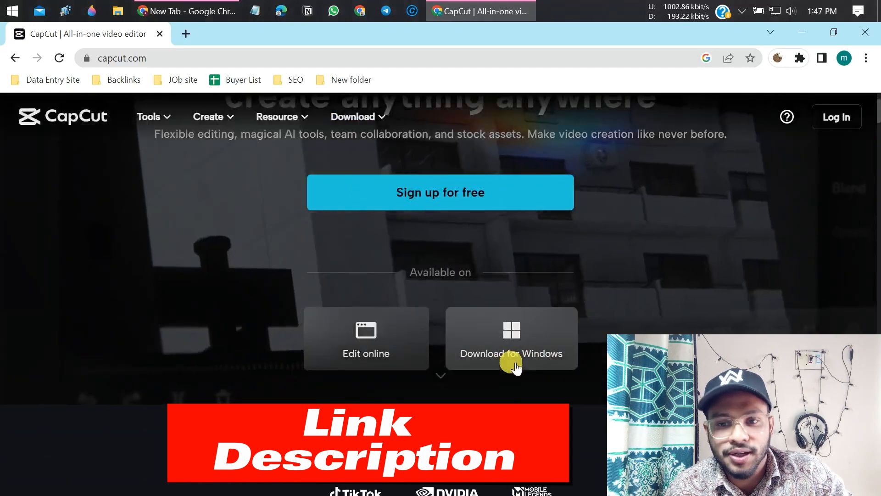
{"action": "mouse_move", "coordinate": [151, 117]}
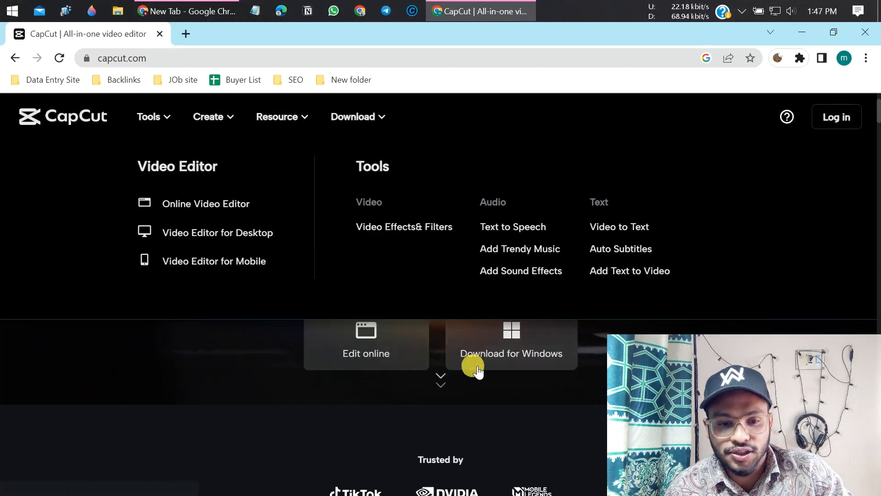
{"action": "left_click", "coordinate": [512, 354]}
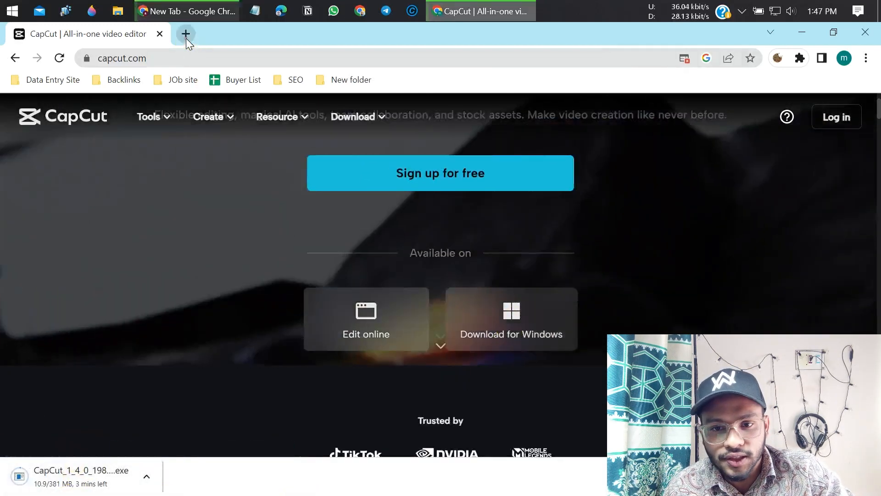
- Pause the CapCut installer download from Chrome's downloads page and close that browser window
{"action": "left_click", "coordinate": [185, 34]}
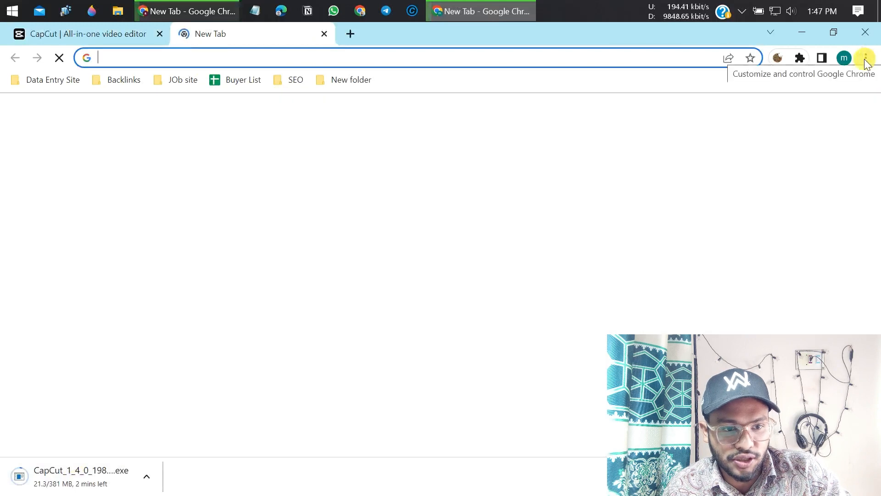
{"action": "left_click", "coordinate": [866, 58]}
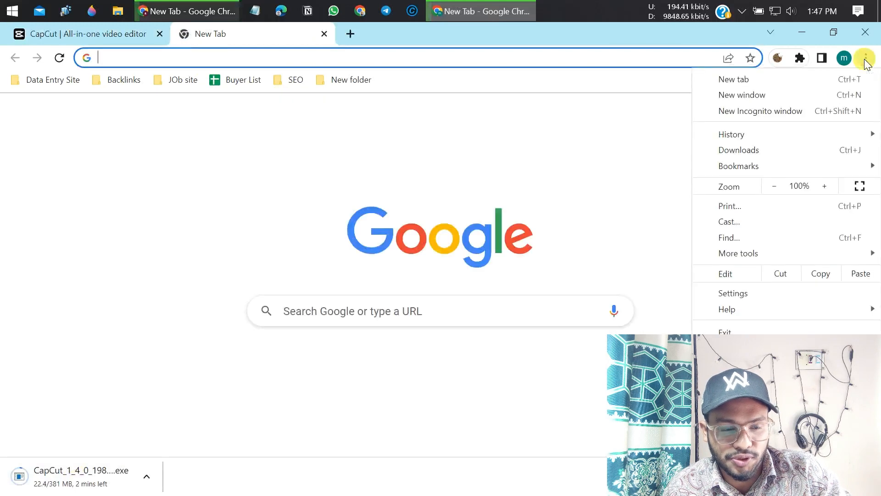
{"action": "left_click", "coordinate": [776, 148]}
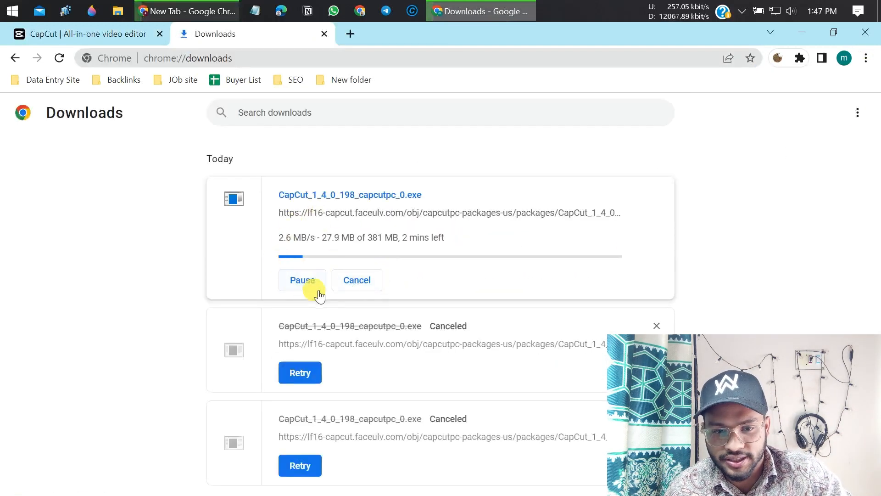
{"action": "left_click", "coordinate": [315, 285]}
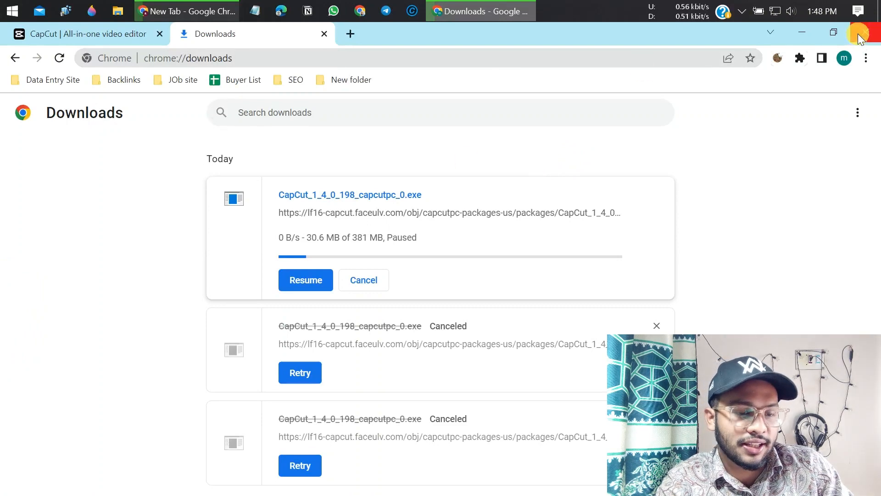
{"action": "left_click", "coordinate": [864, 33]}
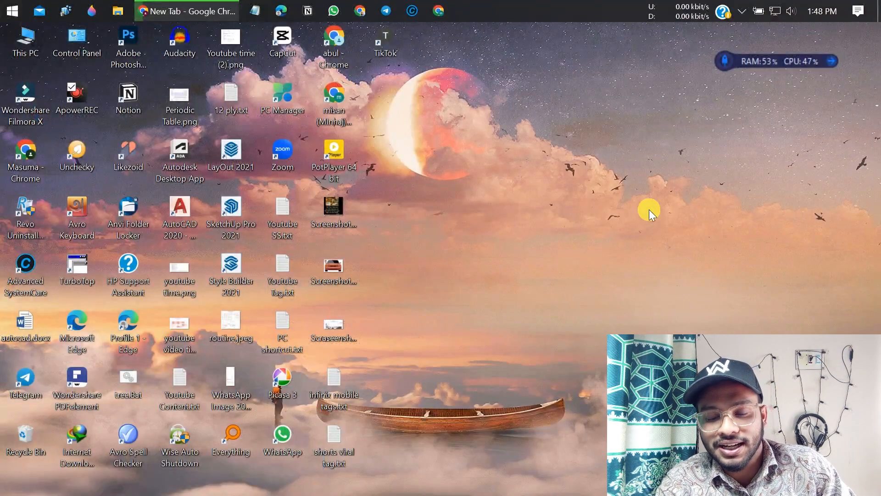
- Launch the installed CapCut from the desktop and try signing in with Google, closing the browser window that opens
{"action": "double_click", "coordinate": [288, 44]}
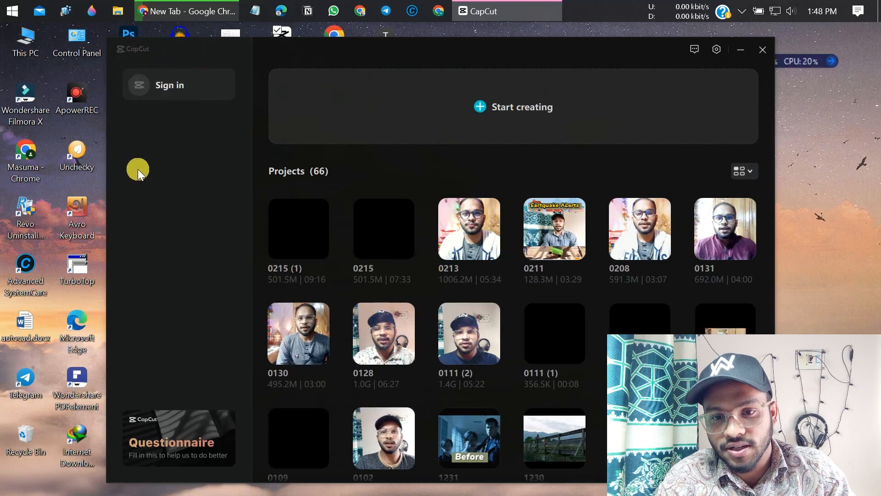
{"action": "left_click", "coordinate": [174, 86]}
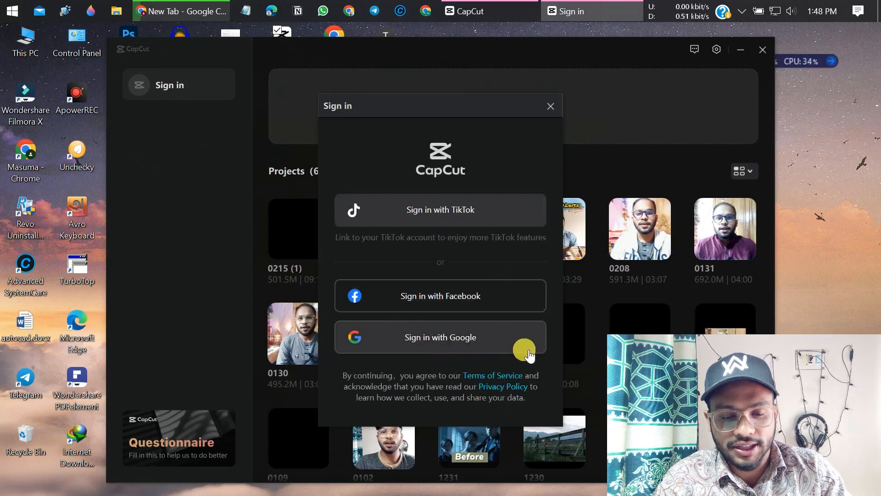
{"action": "left_click", "coordinate": [454, 340]}
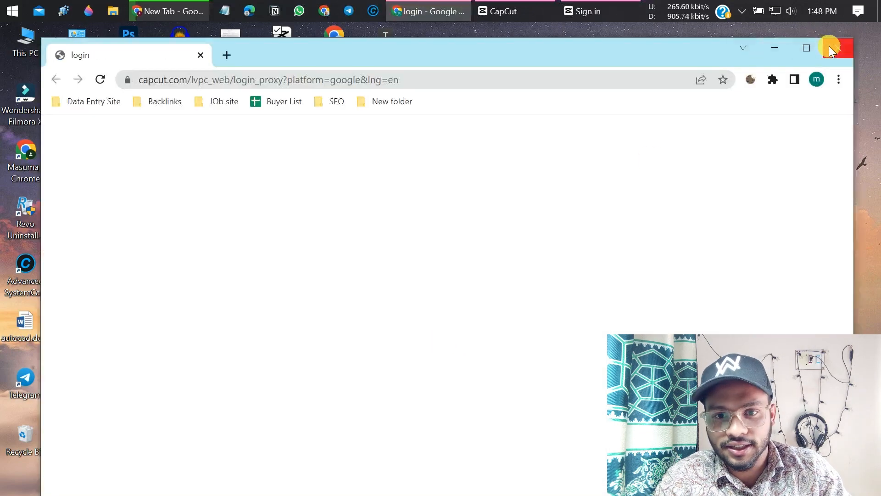
{"action": "left_click", "coordinate": [831, 47]}
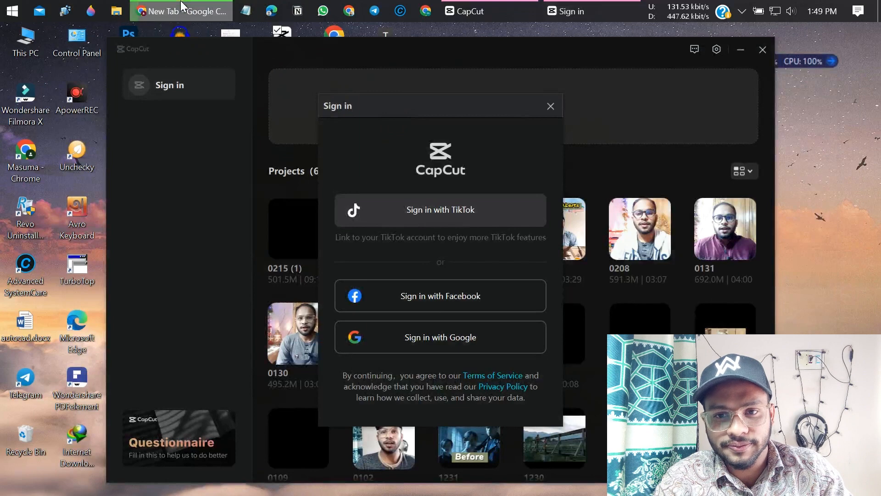
- Sign in to CapCut with Google through the other Chrome profile, using the first listed account, and return to the app
{"action": "left_click", "coordinate": [182, 6]}
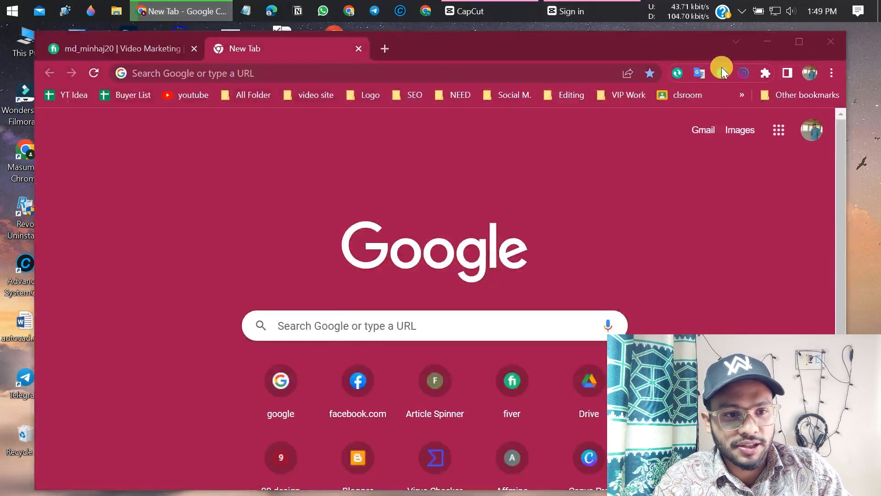
{"action": "left_click", "coordinate": [767, 42]}
{"action": "left_click", "coordinate": [448, 340]}
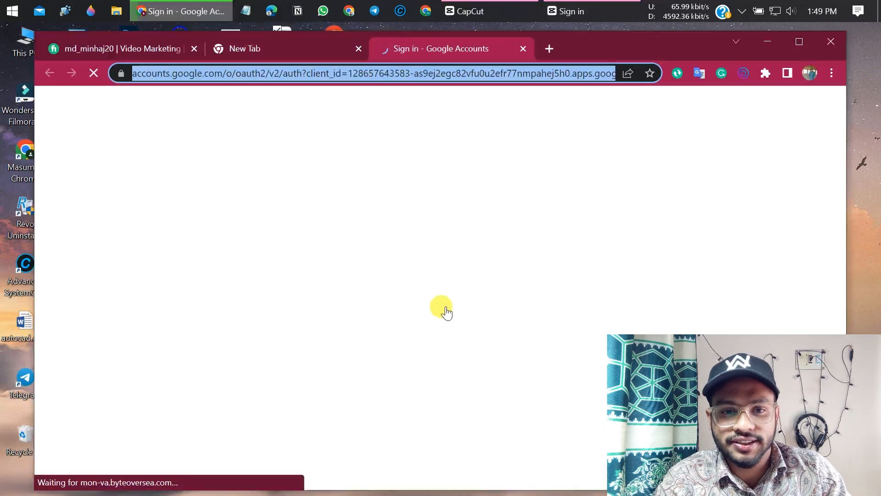
{"action": "left_click_drag", "start_coordinate": [616, 47], "coordinate": [624, 29]}
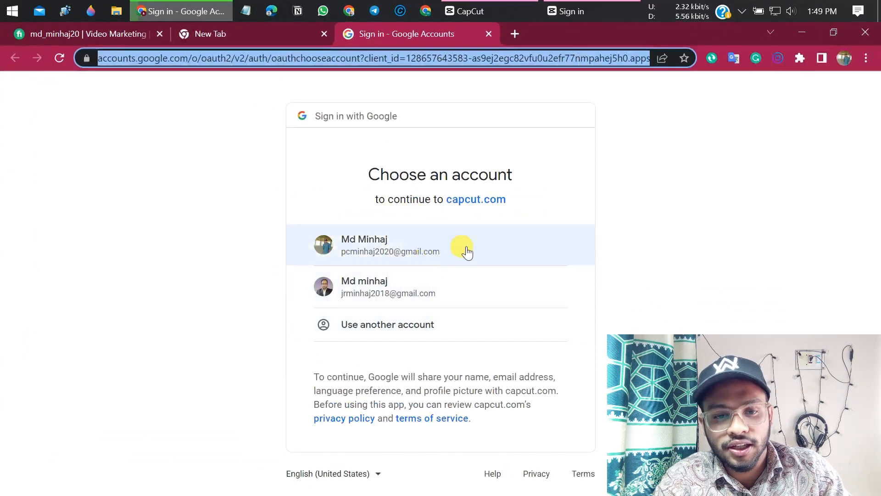
{"action": "left_click", "coordinate": [417, 252]}
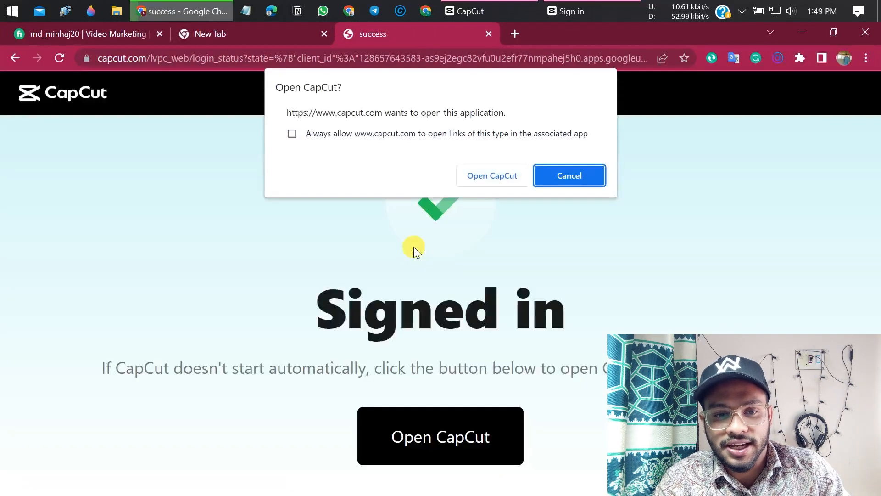
{"action": "left_click", "coordinate": [500, 174]}
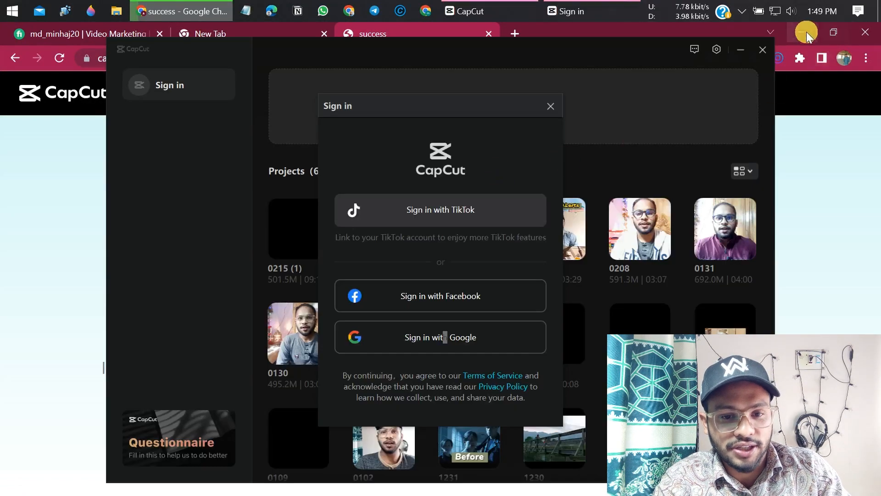
{"action": "left_click", "coordinate": [806, 32]}
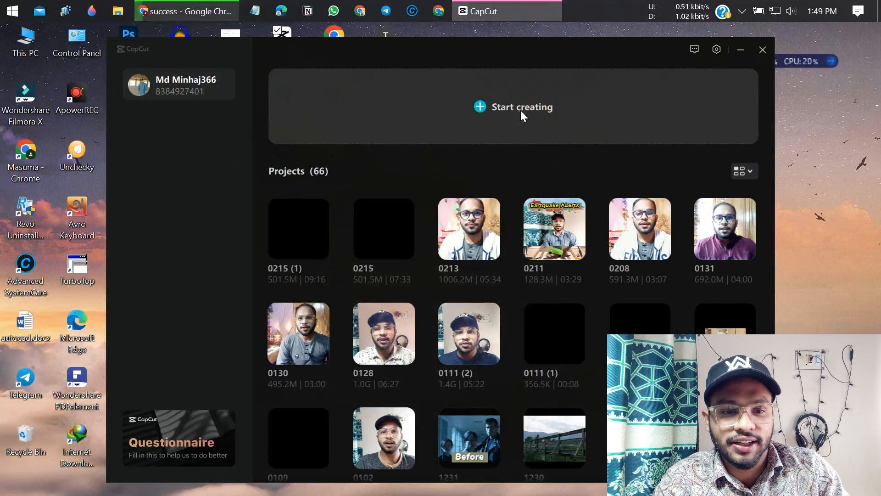
- Create a new project and import Moto G Stylus.mp4 from the Ready for youtube folder
{"action": "left_click", "coordinate": [521, 111]}
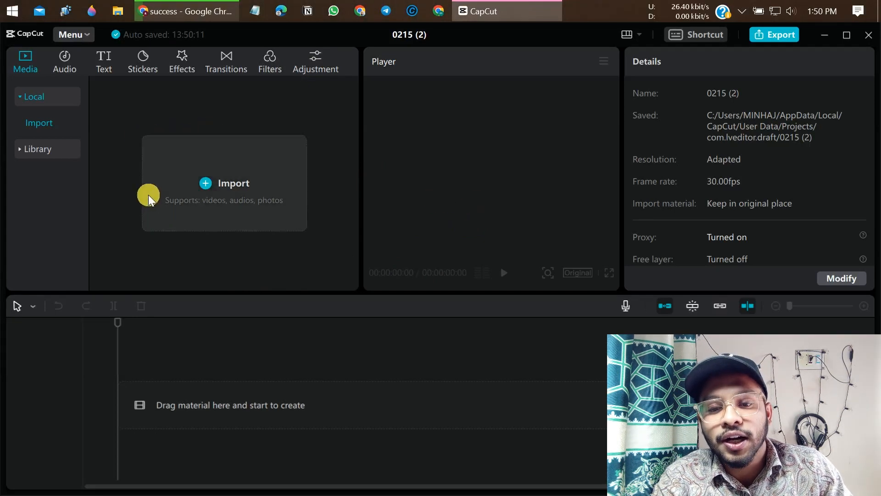
{"action": "left_click", "coordinate": [235, 197]}
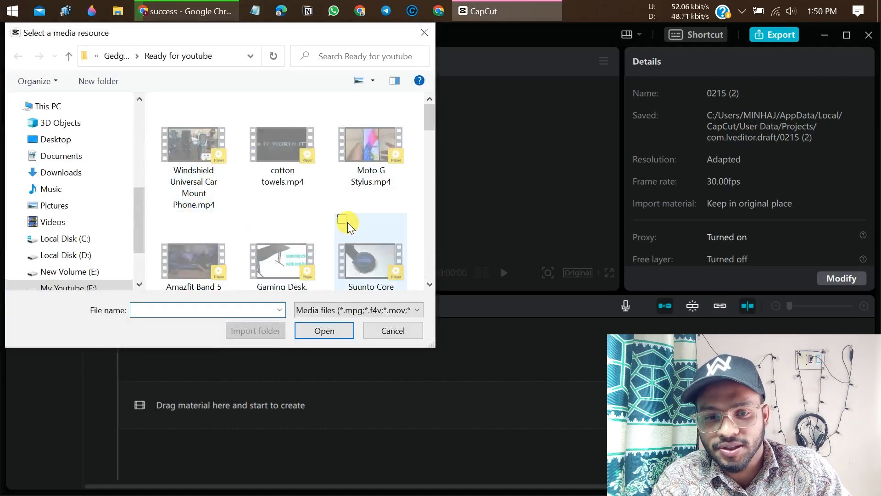
{"action": "double_click", "coordinate": [365, 150]}
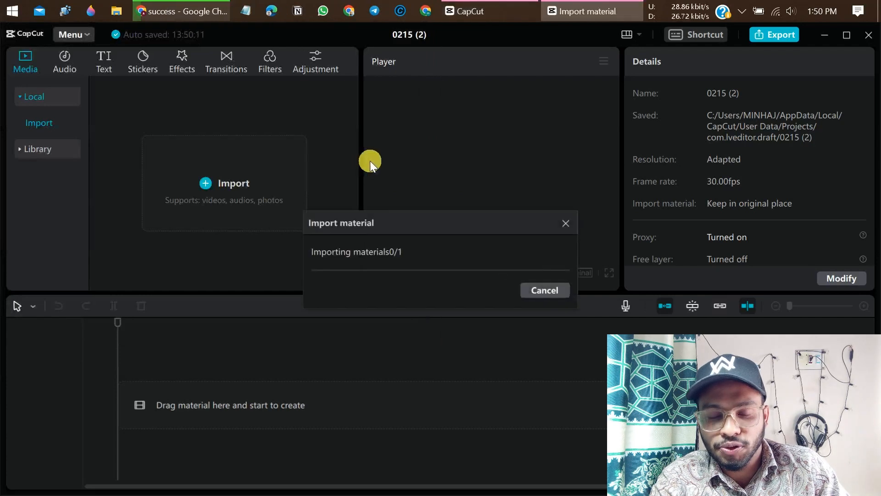
{"action": "left_click", "coordinate": [233, 191]}
- Place the imported Moto G Stylus.mp4 clip at the start of the timeline's main track
{"action": "left_click_drag", "start_coordinate": [195, 309], "coordinate": [220, 399]}
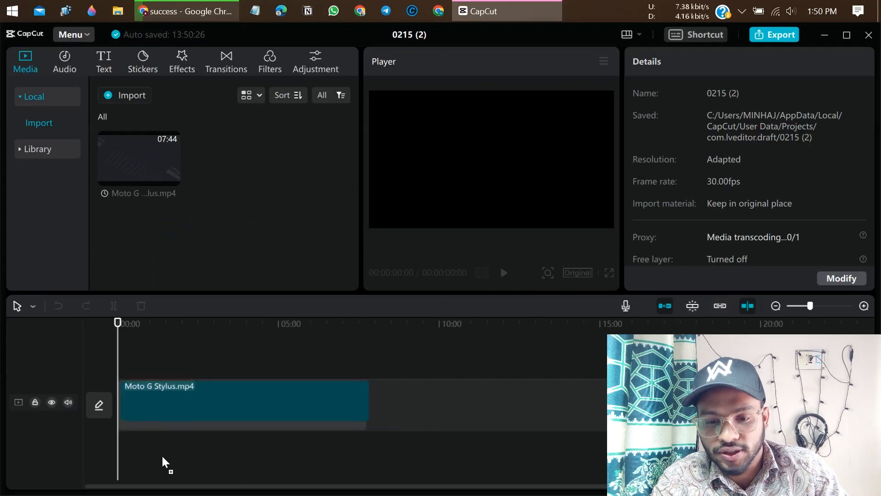
{"action": "left_click_drag", "start_coordinate": [166, 463], "coordinate": [281, 372]}
{"action": "left_click", "coordinate": [173, 367]}
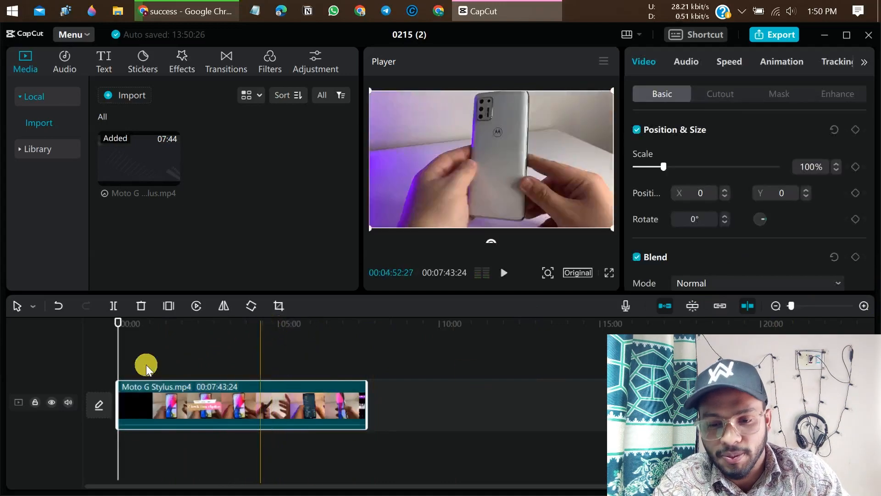
- Split the Moto G Stylus clip at 00:00:00:21 and again at 00:00:17:24
{"action": "left_click", "coordinate": [114, 305]}
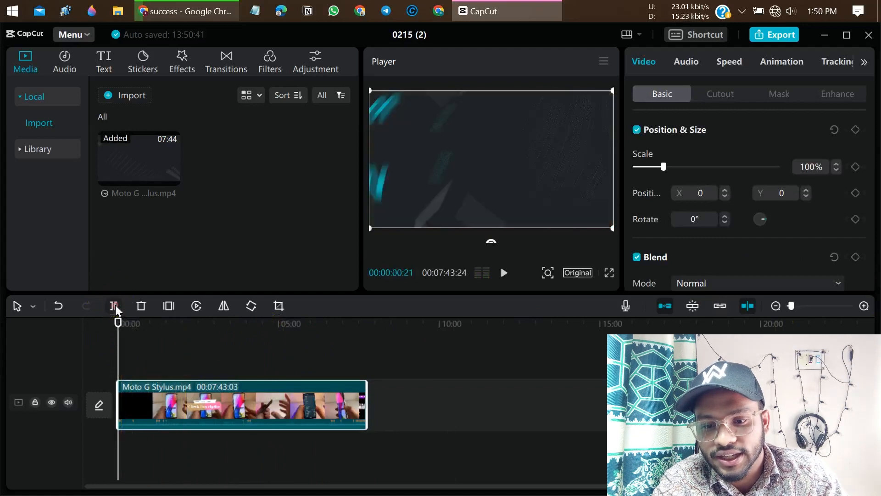
{"action": "left_click", "coordinate": [114, 305]}
{"action": "left_click", "coordinate": [140, 363]}
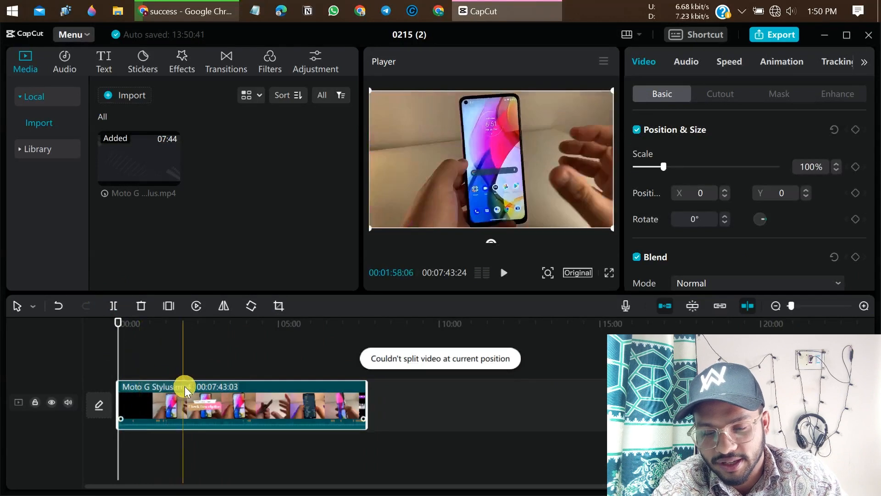
{"action": "left_click", "coordinate": [126, 351]}
{"action": "key", "text": "space"}
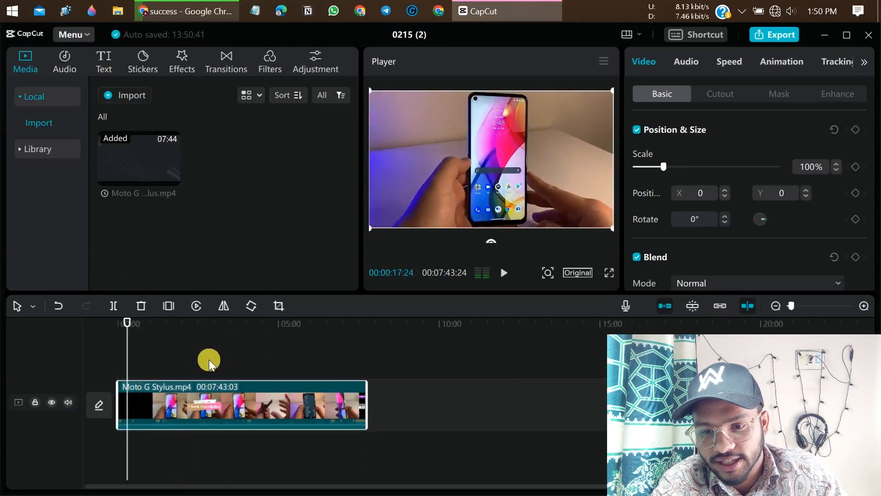
{"action": "left_click", "coordinate": [113, 304]}
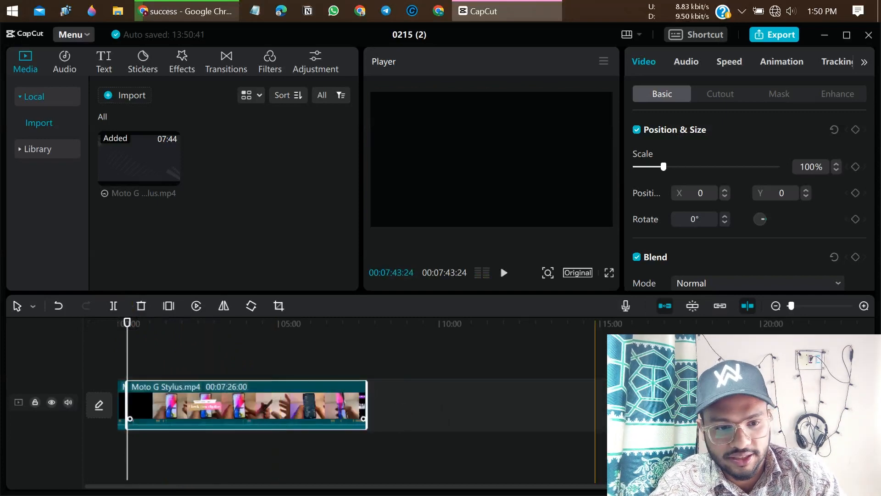
- Turn off the main track magnet and move the long remaining clip later on the track, leaving a gap of about three minutes
{"action": "left_click", "coordinate": [662, 307]}
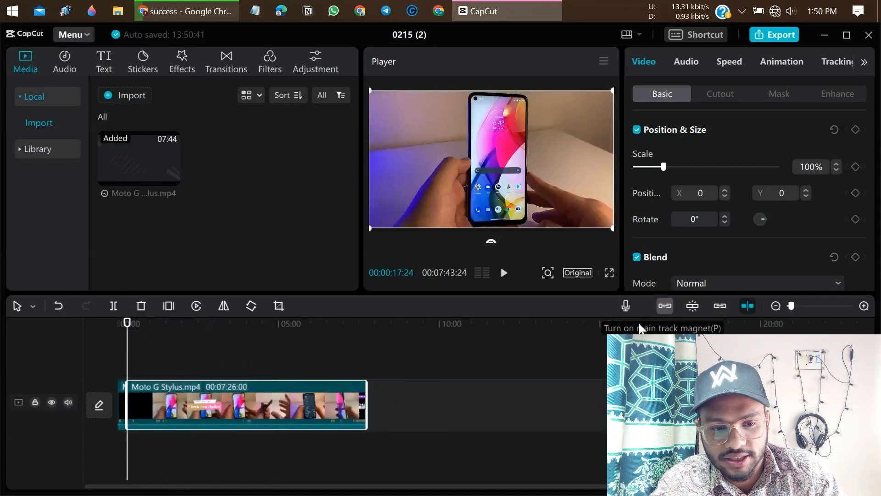
{"action": "left_click_drag", "start_coordinate": [270, 403], "coordinate": [373, 406]}
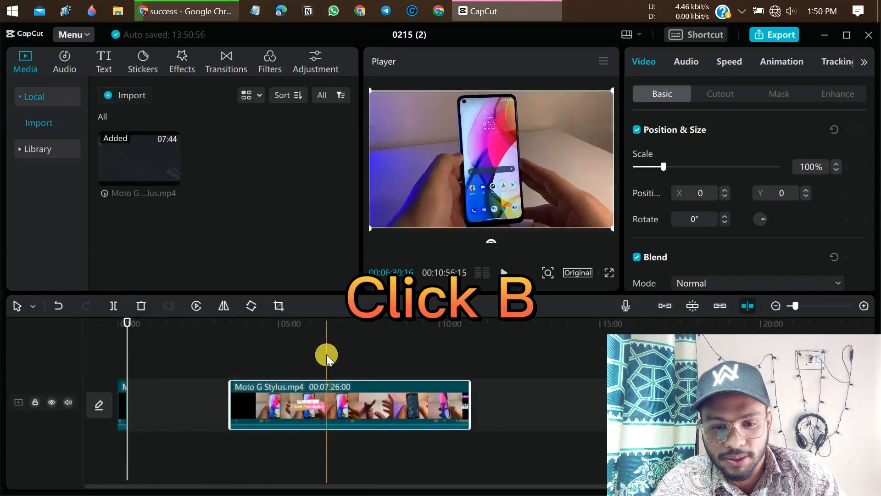
- Use the Split tool to cut the moved clip at 00:05:48:05 and again so the last piece lasts about 00:03:24
{"action": "key", "text": "b"}
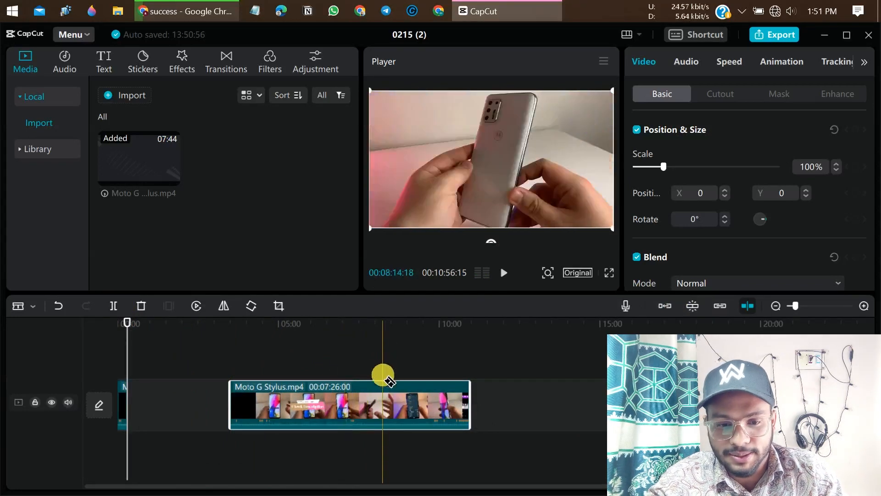
{"action": "key", "text": "a"}
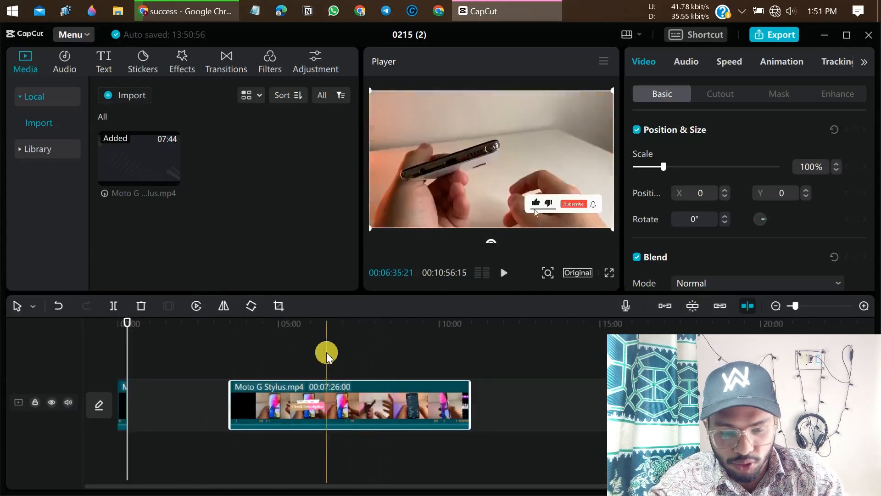
{"action": "key", "text": "b"}
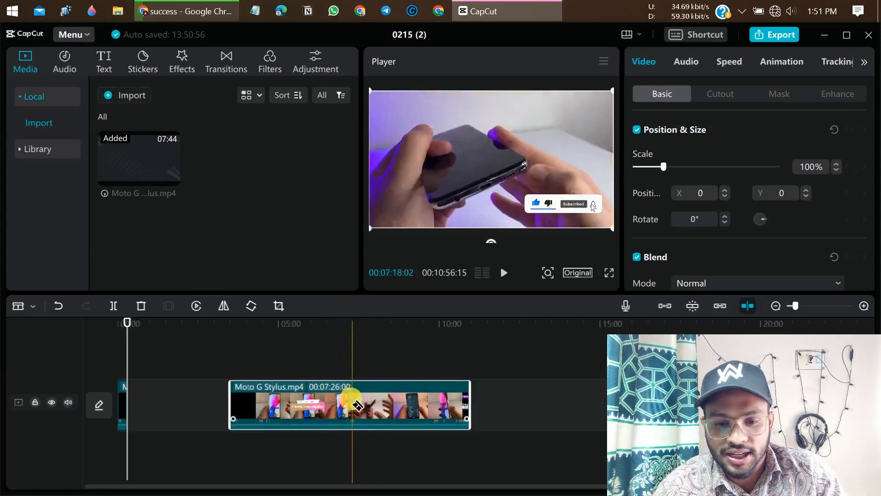
{"action": "left_click", "coordinate": [303, 405]}
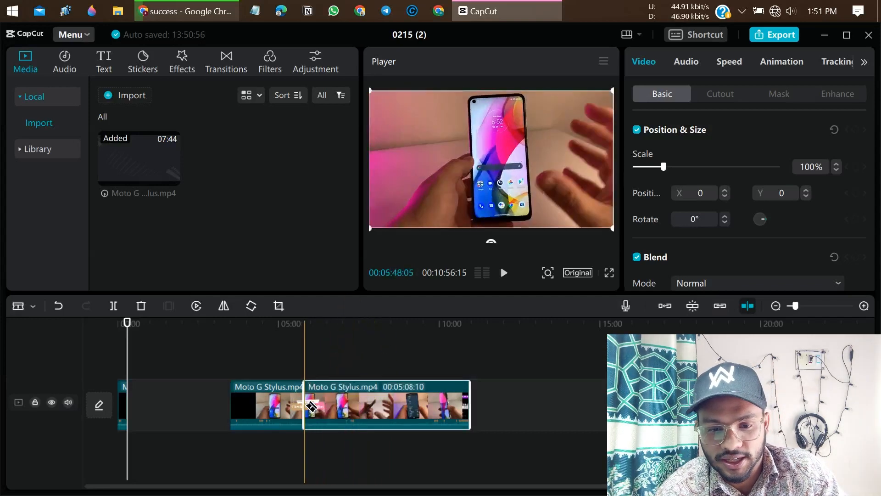
{"action": "left_click", "coordinate": [359, 406]}
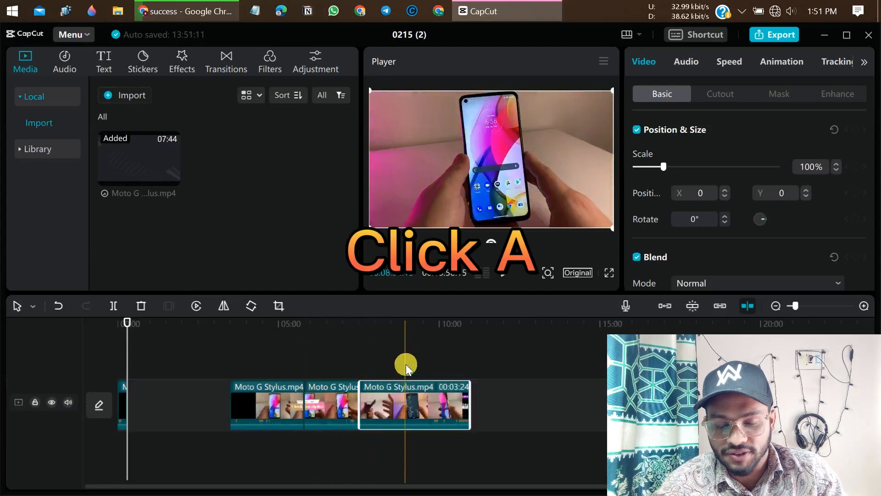
- Move the last clip about two minutes later and try deleting the clip before it, undoing and redoing the deletion
{"action": "left_click_drag", "start_coordinate": [415, 407], "coordinate": [464, 409]}
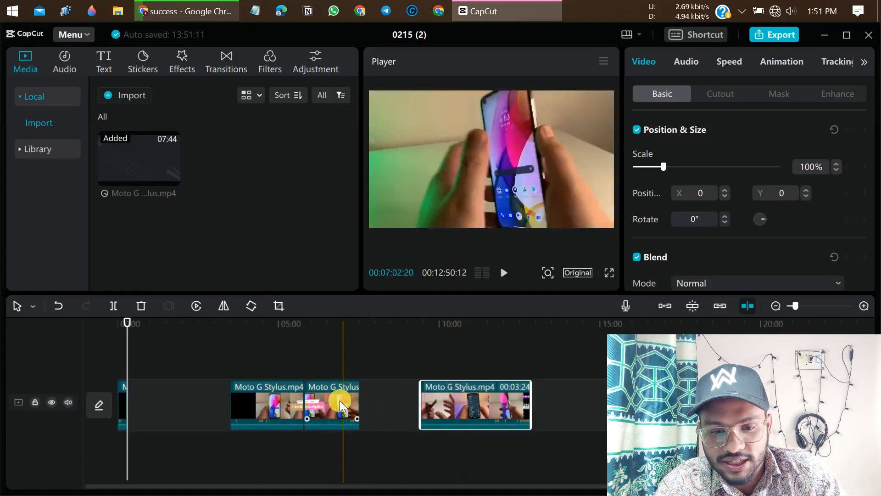
{"action": "left_click", "coordinate": [340, 404]}
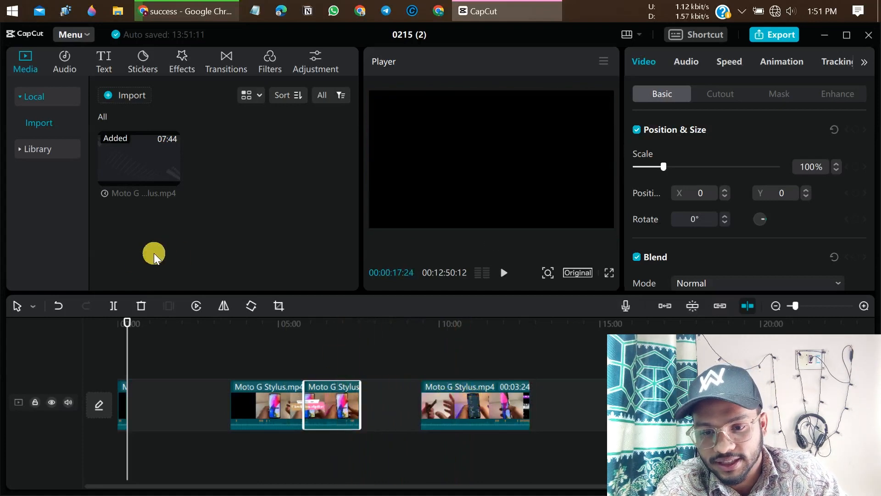
{"action": "left_click", "coordinate": [141, 304]}
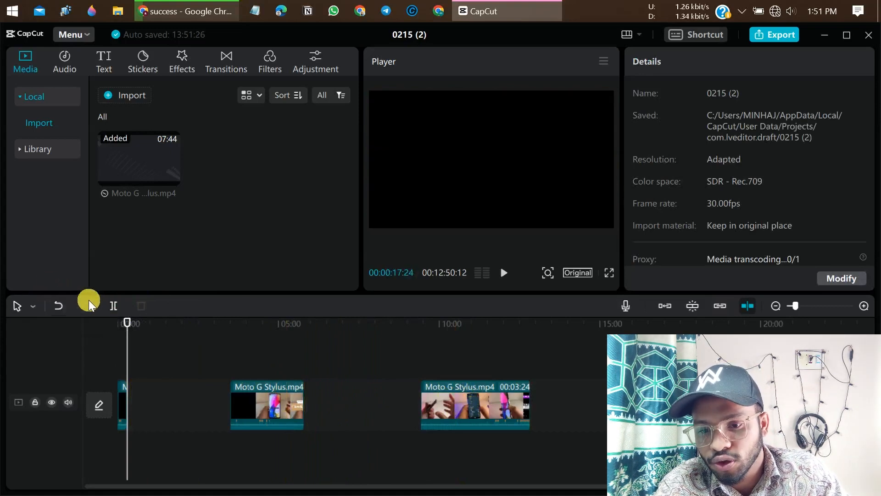
{"action": "left_click", "coordinate": [58, 305]}
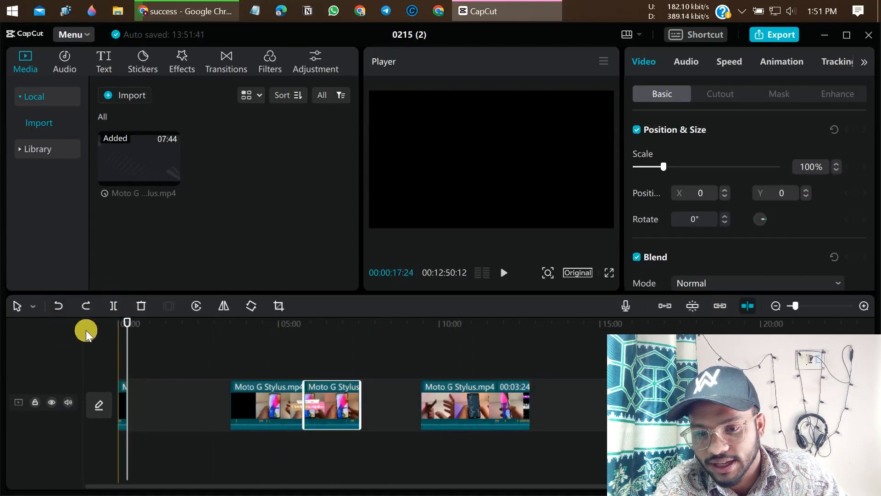
{"action": "left_click", "coordinate": [87, 307]}
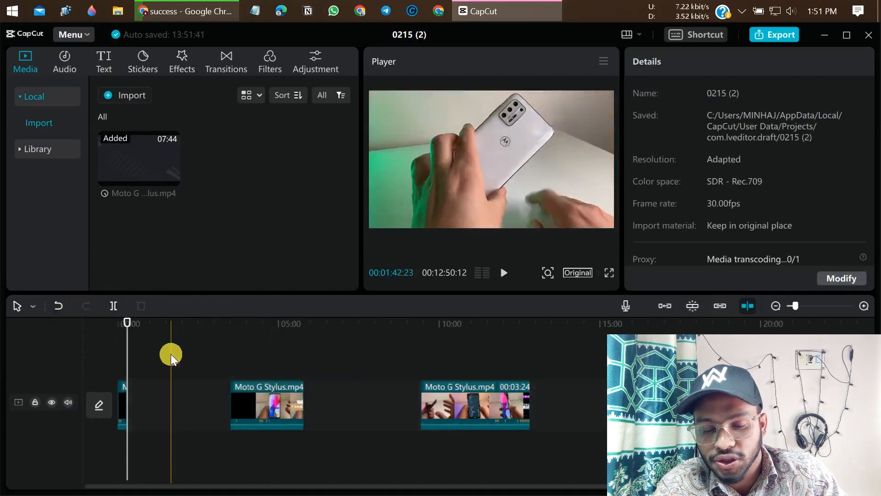
{"action": "left_click", "coordinate": [59, 306]}
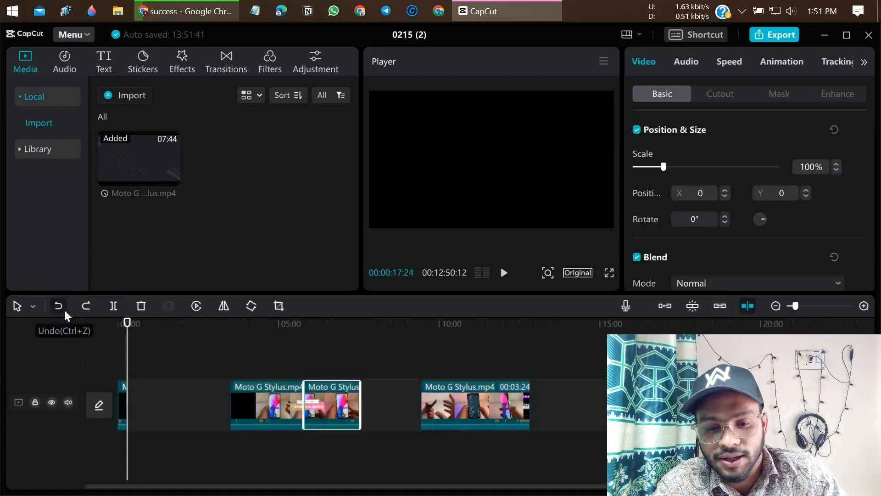
- Move the last clip back toward the preceding one on the main track, leaving a gap of about 49 seconds between them
{"action": "left_click", "coordinate": [475, 407]}
{"action": "left_click_drag", "start_coordinate": [457, 403], "coordinate": [414, 406]}
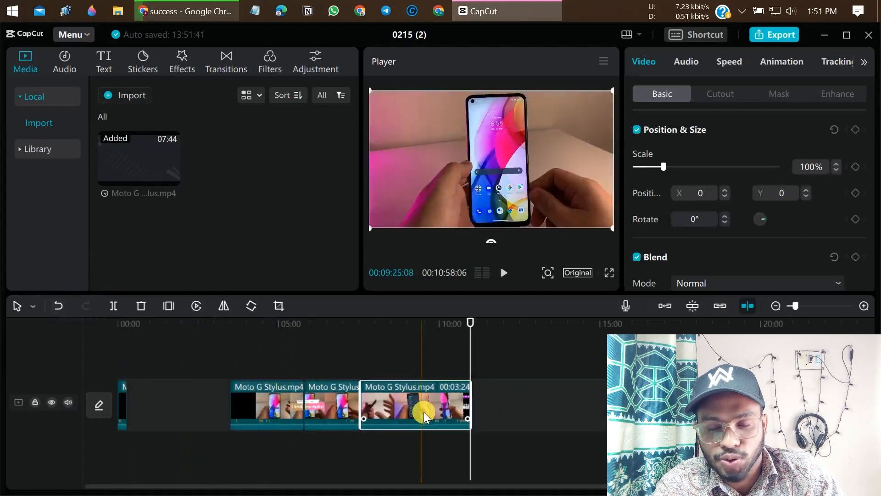
{"action": "left_click", "coordinate": [426, 407]}
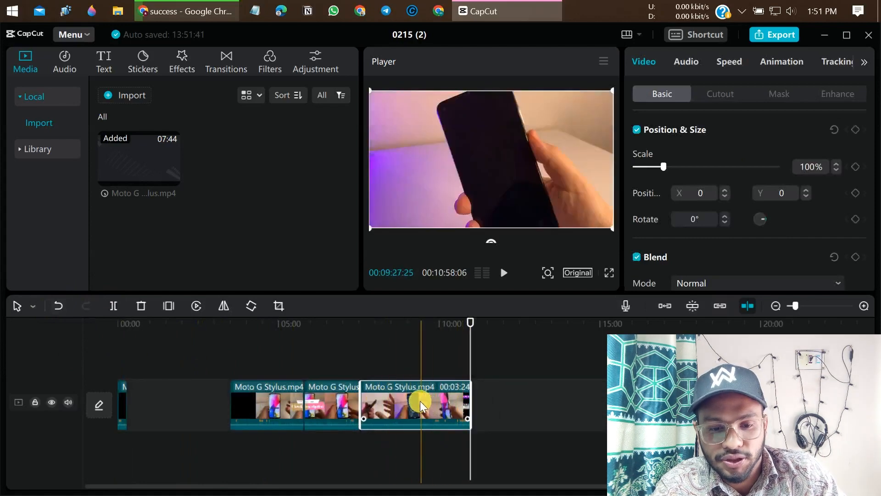
{"action": "left_click_drag", "start_coordinate": [408, 401], "coordinate": [423, 418]}
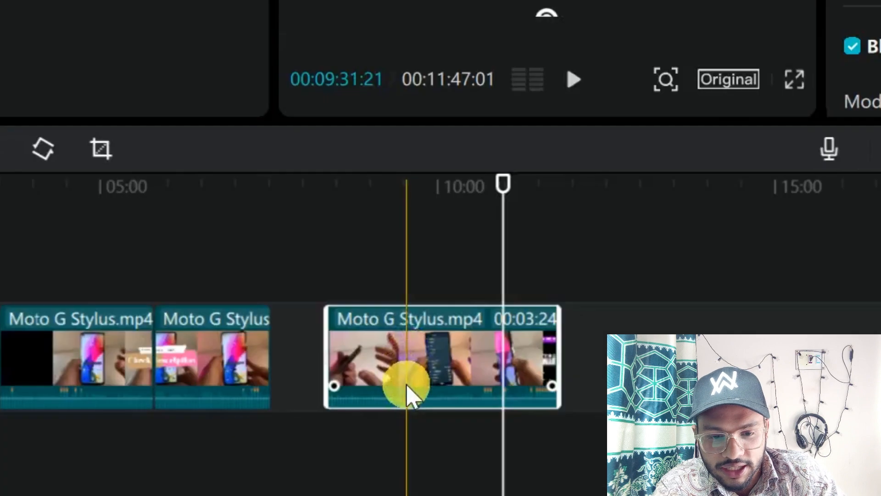
- Raise the last clip's audio volume as far as 20.0 dB and settle it at 13.4 dB
{"action": "mouse_move", "coordinate": [412, 415]}
{"action": "left_mouse_down"}
{"action": "mouse_move", "coordinate": [413, 403]}
{"action": "mouse_move", "coordinate": [413, 411]}
{"action": "left_mouse_up"}
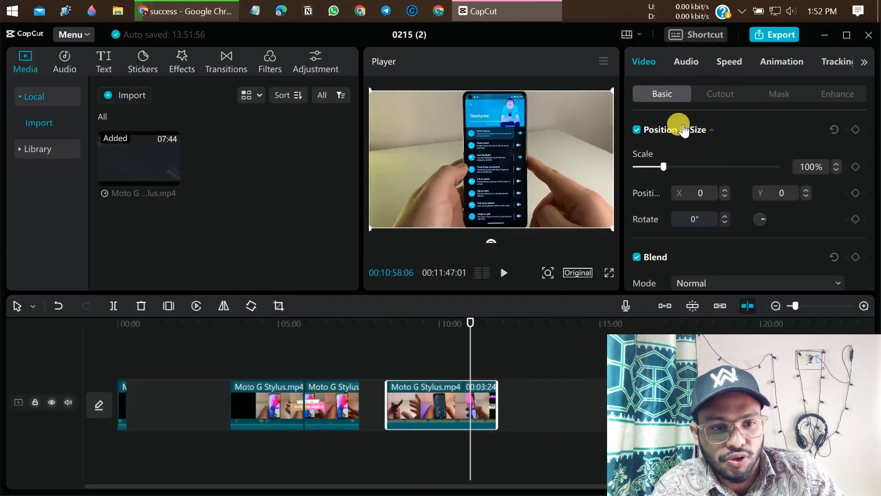
{"action": "left_click", "coordinate": [686, 62]}
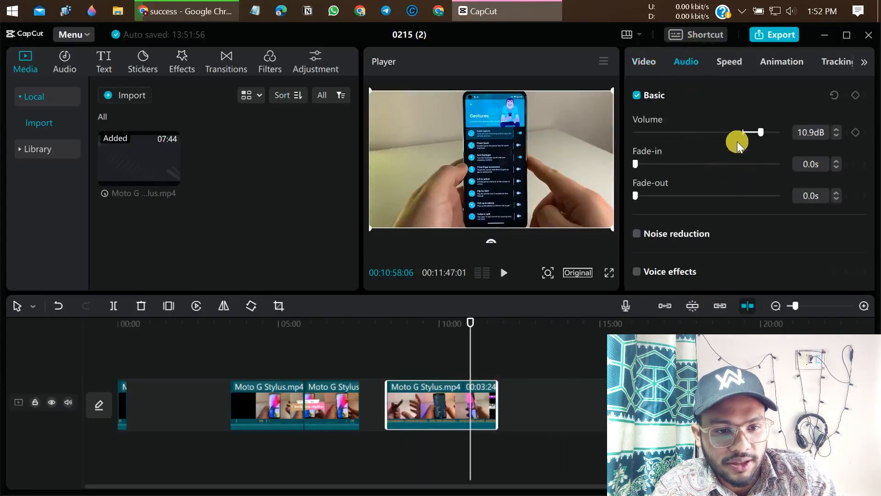
{"action": "mouse_move", "coordinate": [760, 138]}
{"action": "left_mouse_down"}
{"action": "mouse_move", "coordinate": [784, 132]}
{"action": "mouse_move", "coordinate": [712, 131]}
{"action": "mouse_move", "coordinate": [776, 134]}
{"action": "left_mouse_up"}
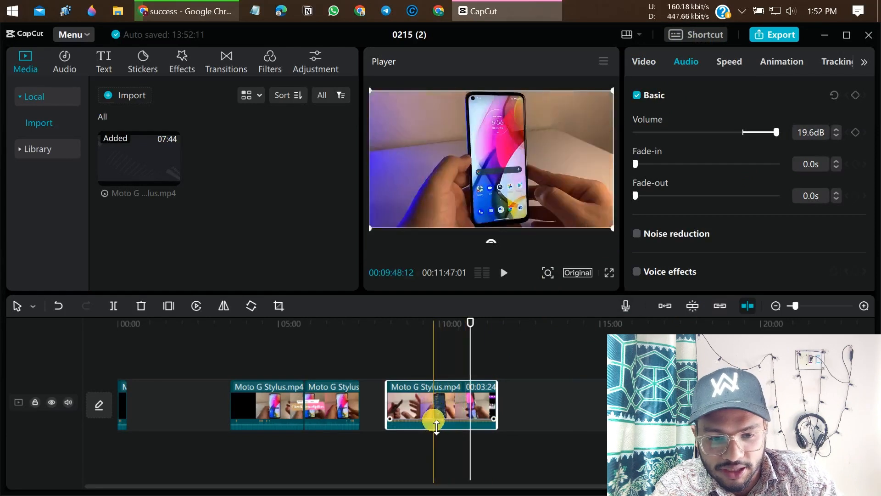
{"action": "mouse_move", "coordinate": [436, 422]}
{"action": "left_mouse_down"}
{"action": "mouse_move", "coordinate": [426, 437]}
{"action": "mouse_move", "coordinate": [425, 418]}
{"action": "left_mouse_up"}
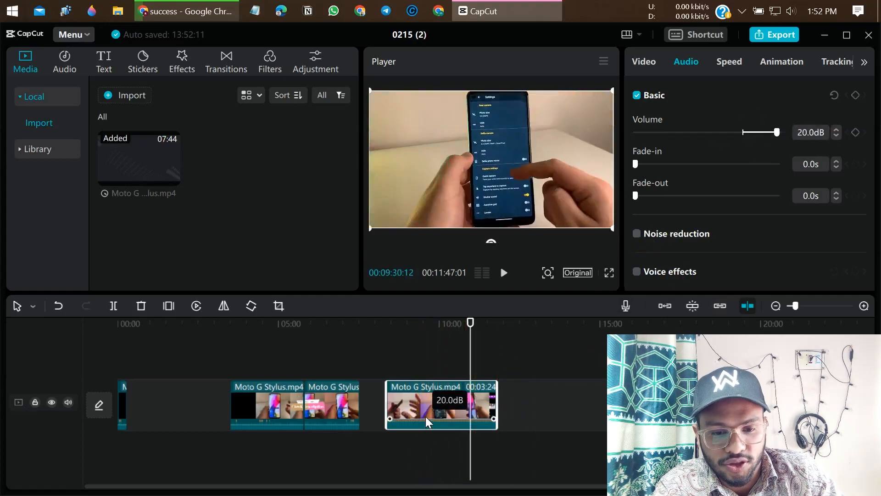
{"action": "mouse_move", "coordinate": [777, 133]}
{"action": "left_mouse_down"}
{"action": "mouse_move", "coordinate": [714, 136]}
{"action": "mouse_move", "coordinate": [765, 150]}
{"action": "left_mouse_up"}
{"action": "left_click", "coordinate": [806, 132]}
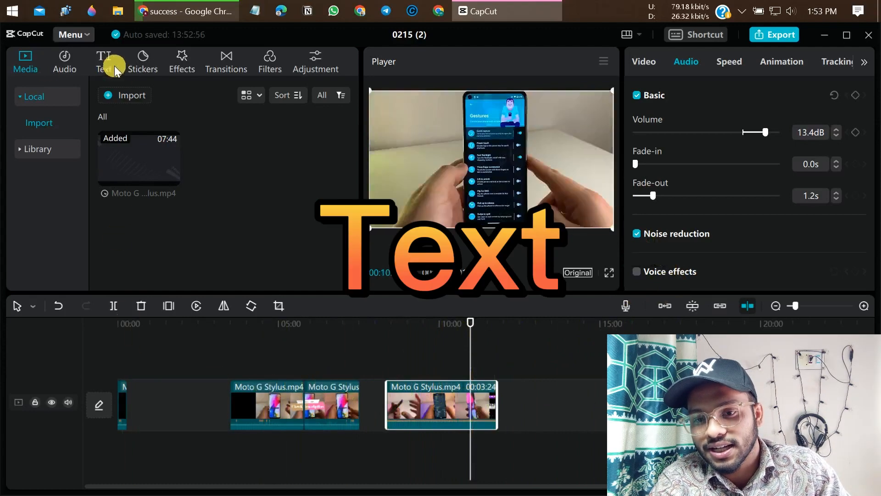
- Browse the text effect styles, including the Trending, Basic, Luminance and Multicolor categories
{"action": "left_click", "coordinate": [104, 63]}
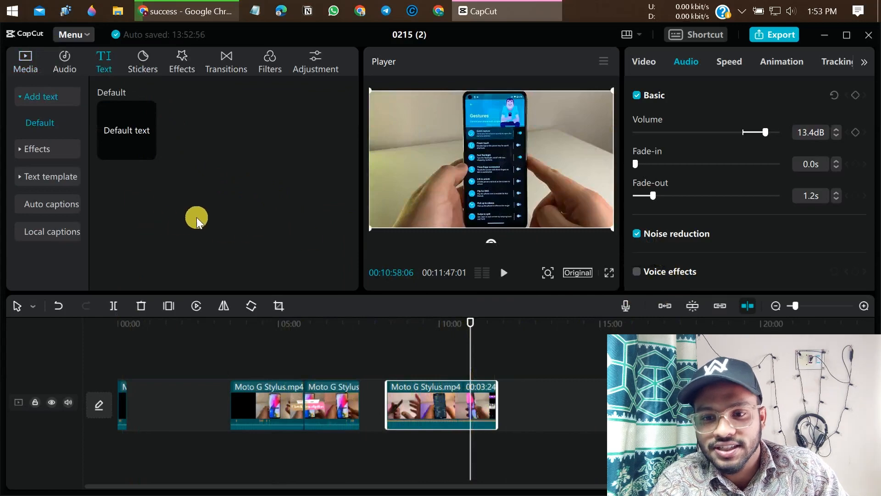
{"action": "left_click", "coordinate": [31, 154]}
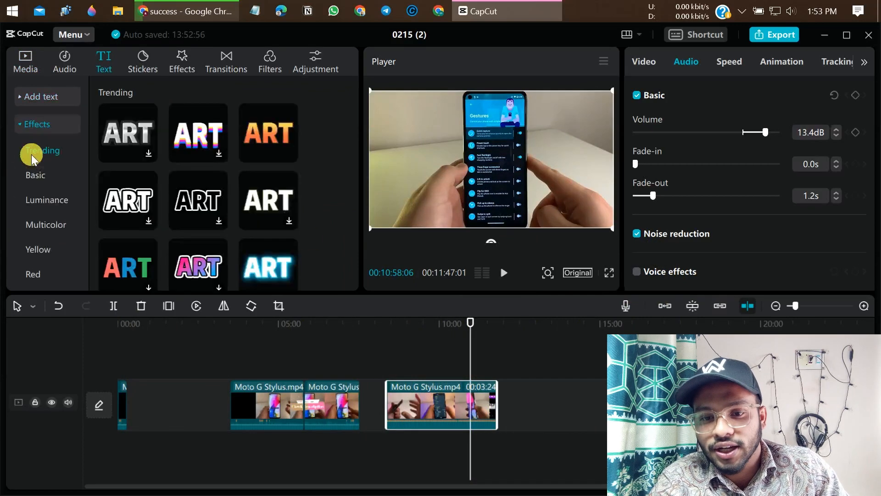
{"action": "left_click", "coordinate": [51, 202]}
{"action": "left_click", "coordinate": [45, 226]}
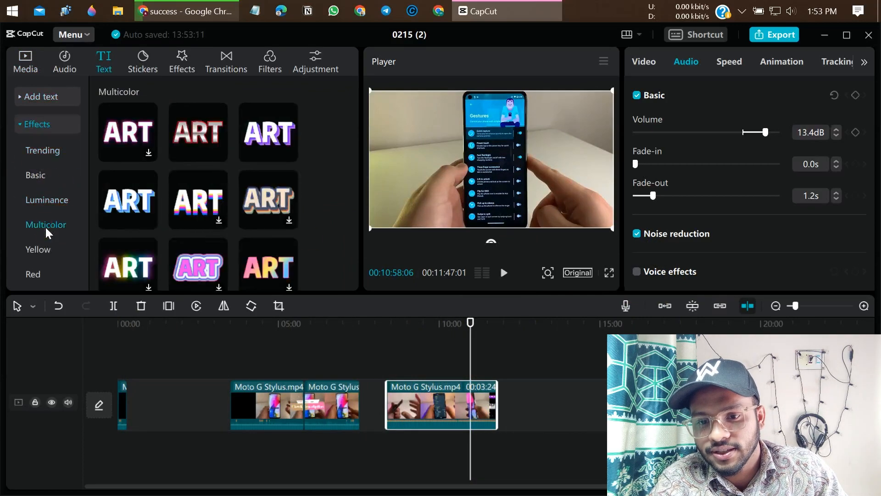
{"action": "left_click", "coordinate": [40, 175]}
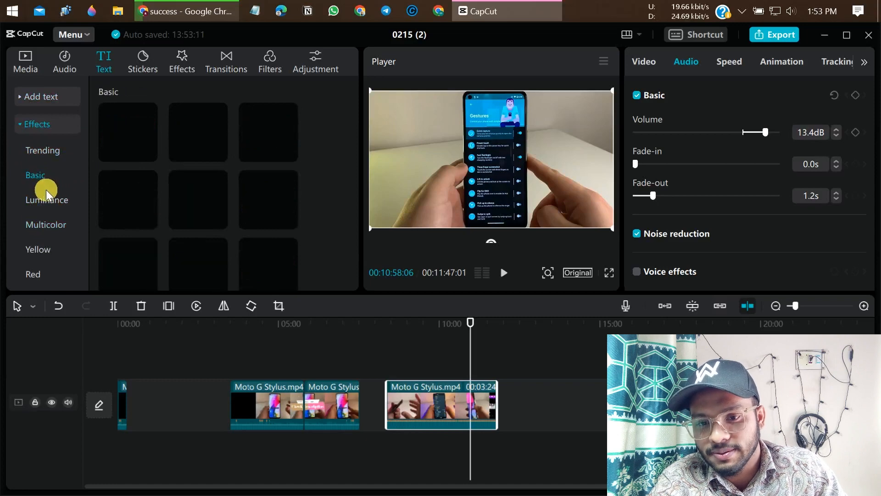
{"action": "left_click", "coordinate": [48, 225]}
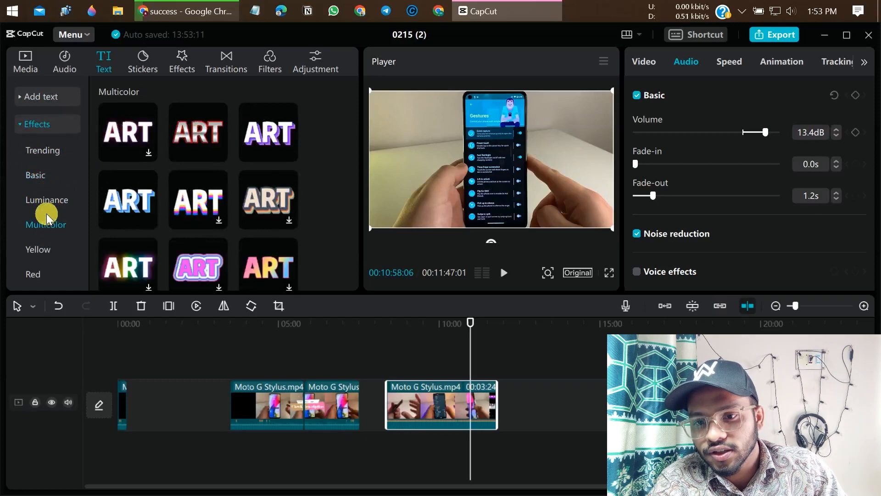
{"action": "scroll", "coordinate": [37, 137], "scroll_direction": "down", "scroll_amount": 2}
{"action": "left_click", "coordinate": [37, 87]}
{"action": "scroll", "coordinate": [55, 211], "scroll_direction": "down", "scroll_amount": 3}
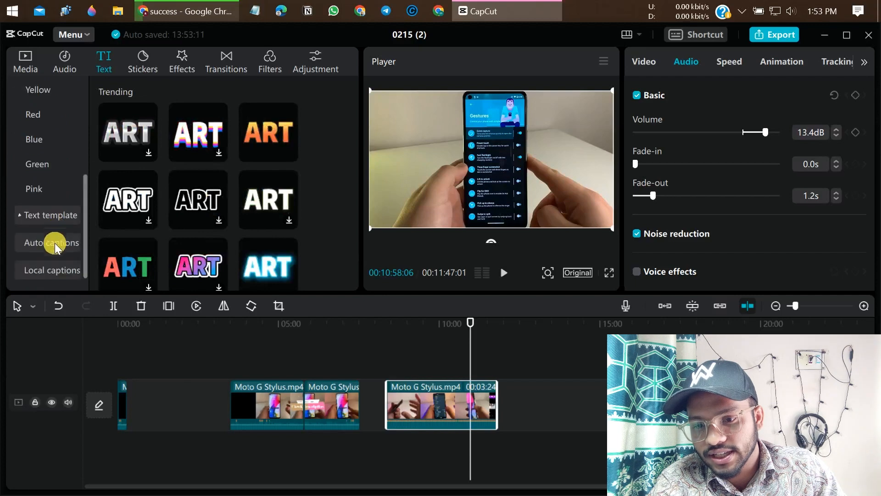
- Look through the Social Media text templates and preview their designs
{"action": "left_click", "coordinate": [49, 243]}
{"action": "left_click", "coordinate": [42, 156]}
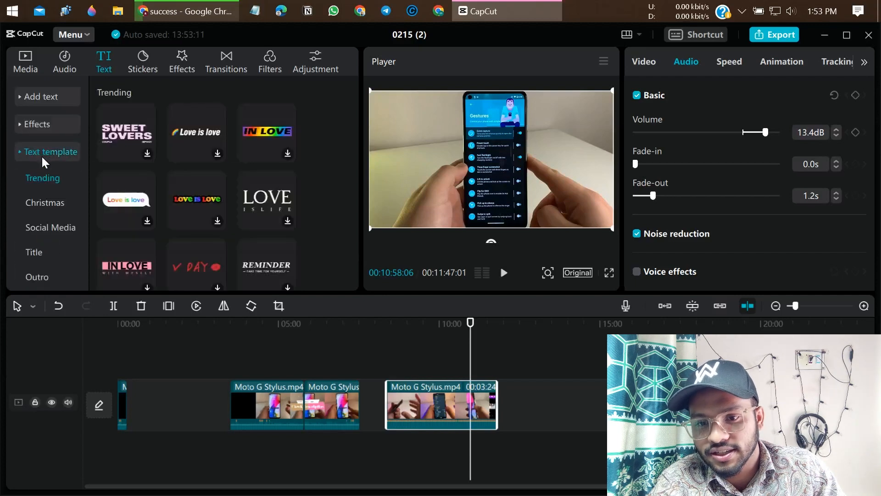
{"action": "left_click", "coordinate": [43, 230]}
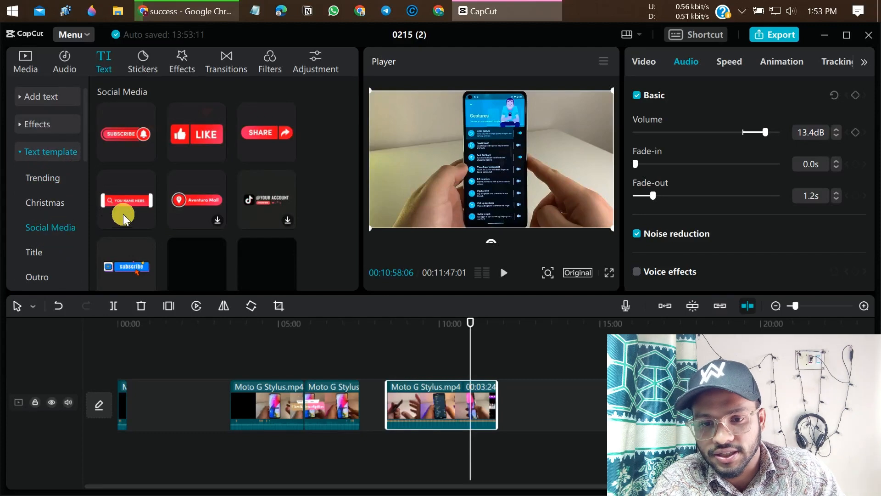
{"action": "scroll", "coordinate": [137, 220], "scroll_direction": "up", "scroll_amount": 3}
{"action": "scroll", "coordinate": [183, 215], "scroll_direction": "down", "scroll_amount": 5}
{"action": "scroll", "coordinate": [147, 202], "scroll_direction": "down", "scroll_amount": 3}
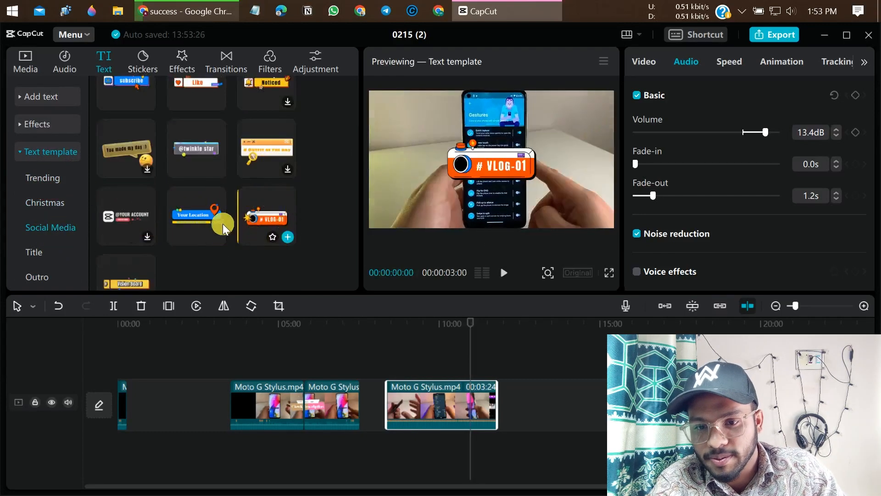
- Place the Christmas NEWYEAR text template on a text track above the main track at about 00:05:37 and select it
{"action": "left_click", "coordinate": [42, 205]}
{"action": "left_click_drag", "start_coordinate": [191, 133], "coordinate": [328, 419]}
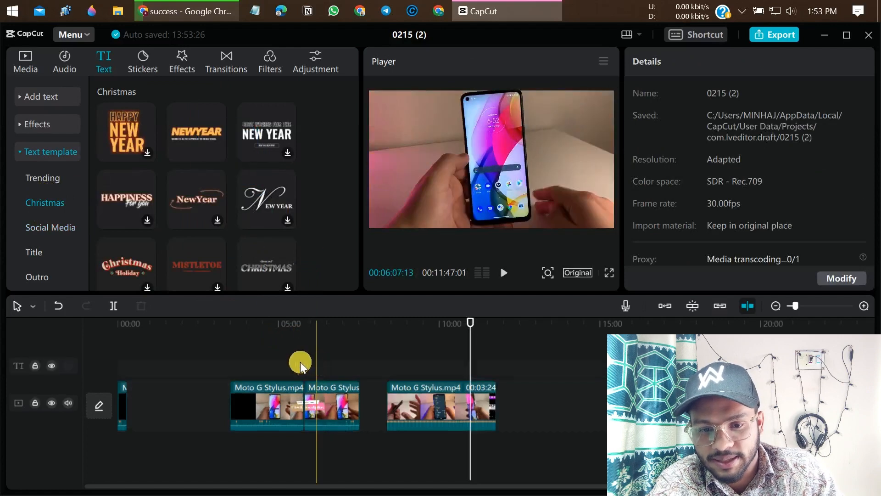
{"action": "left_click", "coordinate": [301, 362]}
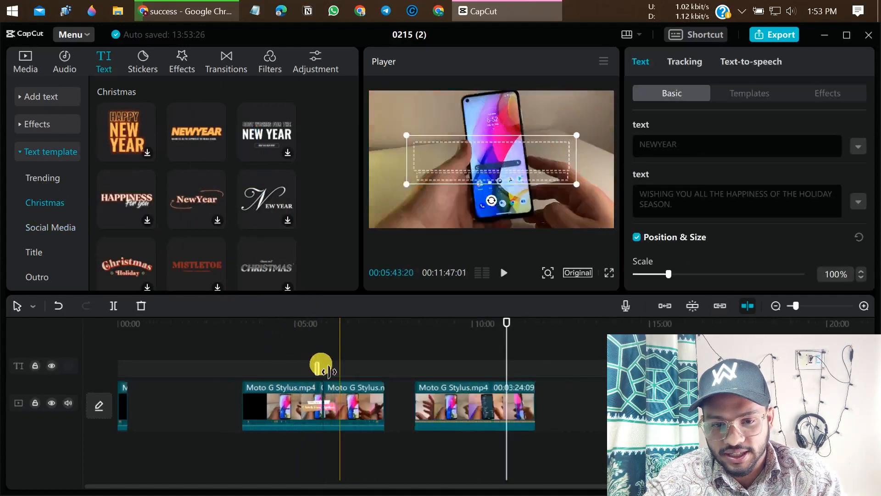
- Examine the NEWYEAR text closely on the timeline and play back its section several times, starting from about 00:05:31
{"action": "scroll", "coordinate": [323, 364], "scroll_direction": "up", "scroll_amount": 2}
{"action": "scroll", "coordinate": [389, 371], "scroll_direction": "up", "scroll_amount": 3}
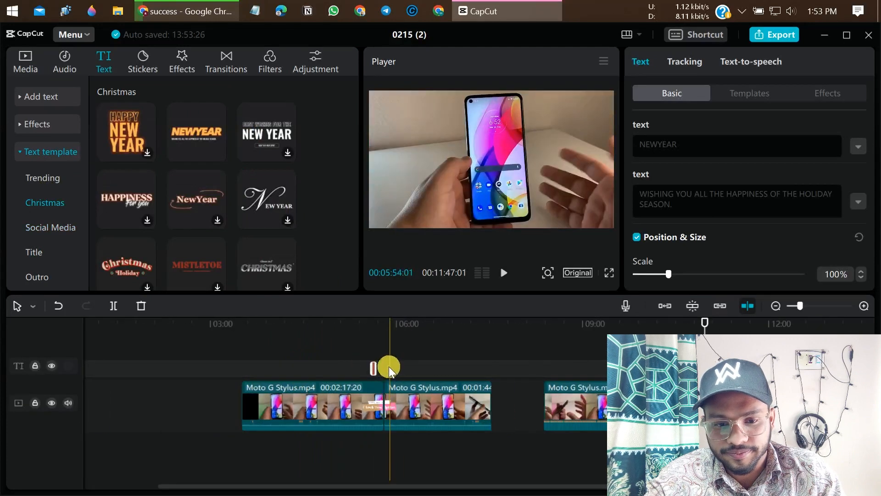
{"action": "scroll", "coordinate": [370, 357], "scroll_direction": "up", "scroll_amount": 3}
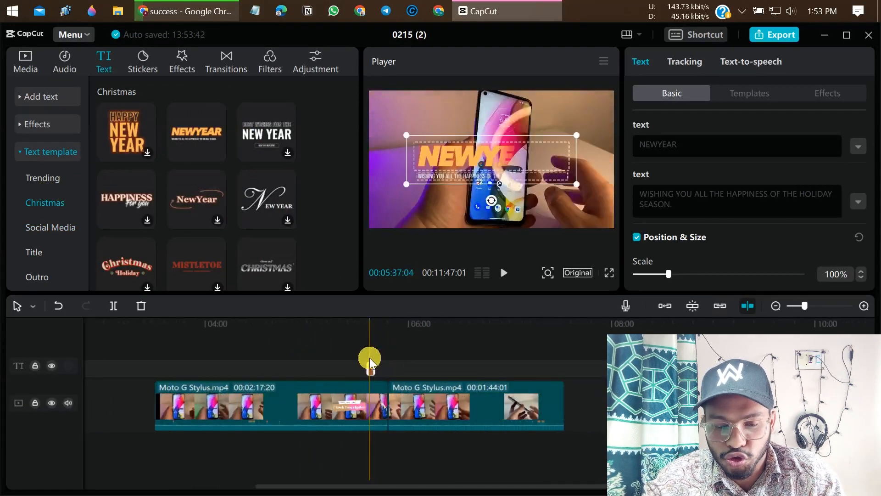
{"action": "scroll", "coordinate": [369, 360], "scroll_direction": "up", "scroll_amount": 1}
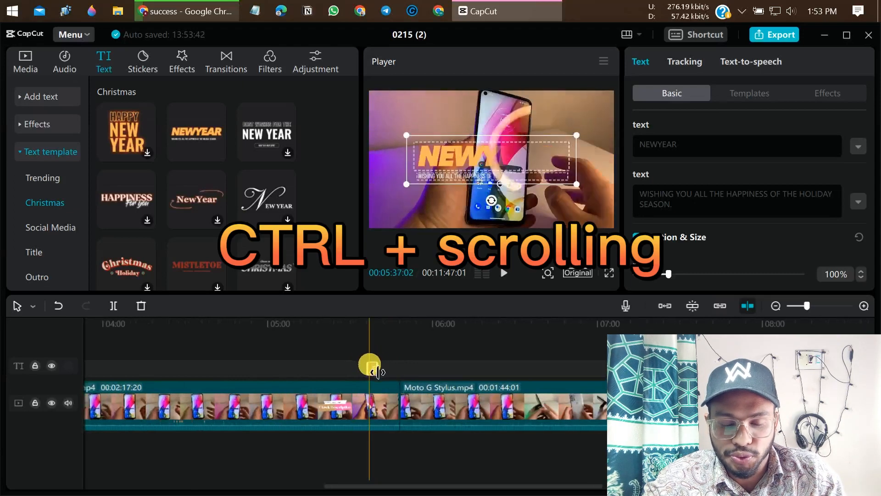
{"action": "scroll", "coordinate": [378, 366], "scroll_direction": "up", "scroll_amount": 1}
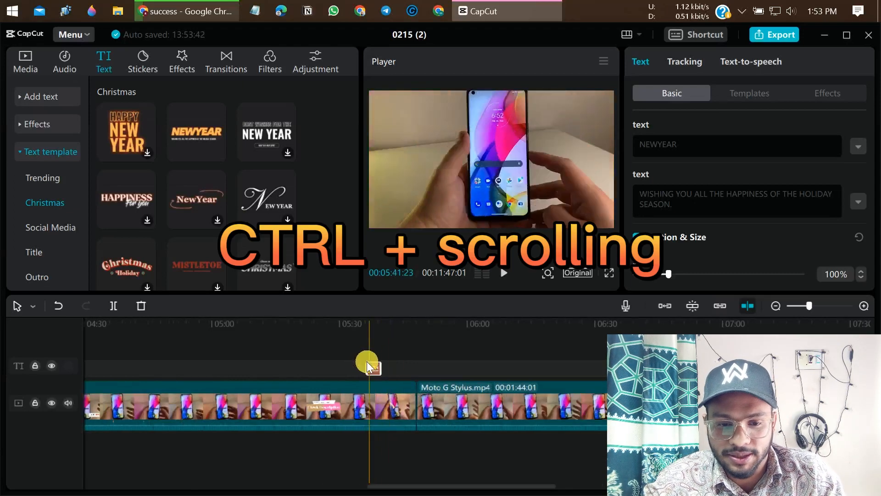
{"action": "scroll", "coordinate": [363, 362], "scroll_direction": "up", "scroll_amount": 1}
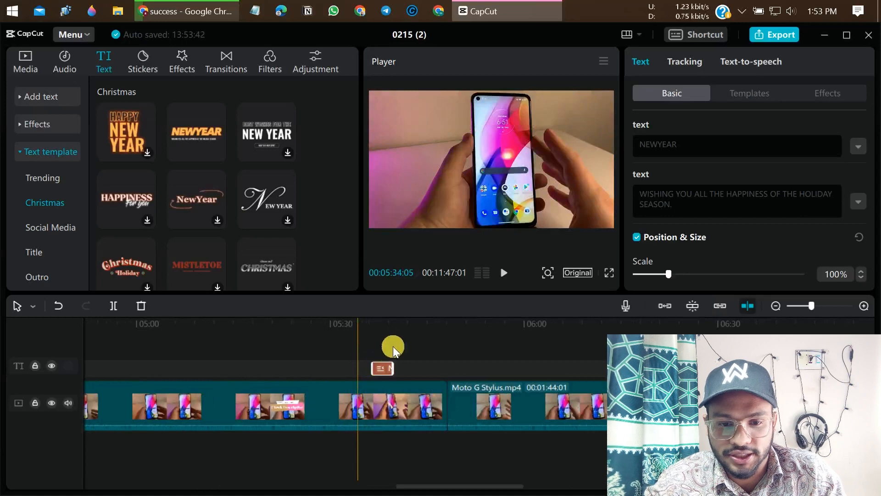
{"action": "scroll", "coordinate": [392, 340], "scroll_direction": "up", "scroll_amount": 1}
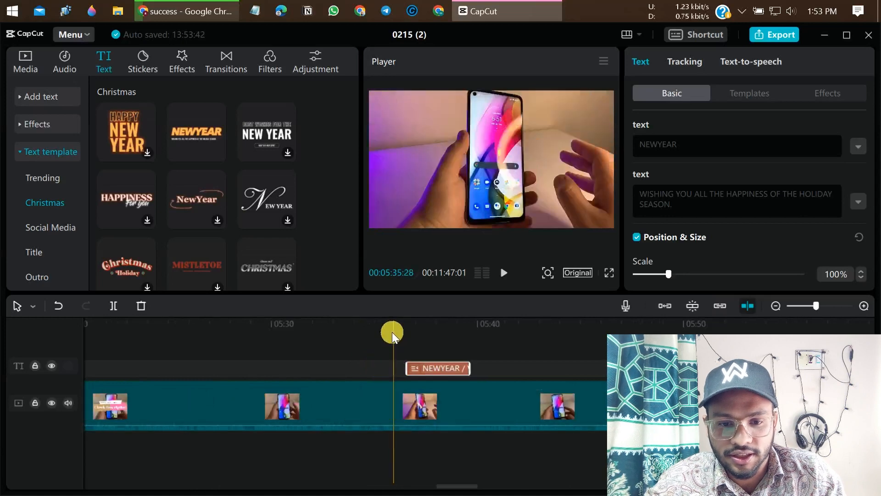
{"action": "left_click", "coordinate": [294, 329]}
{"action": "key", "text": "space"}
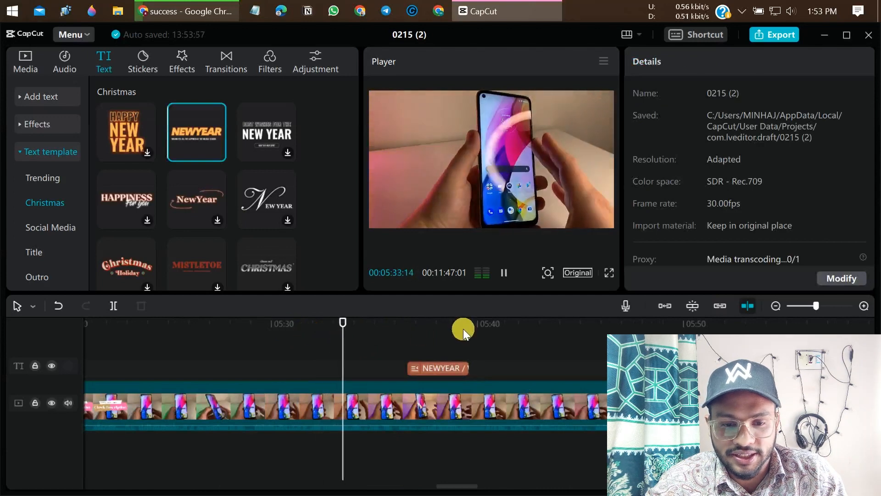
{"action": "left_click", "coordinate": [405, 330]}
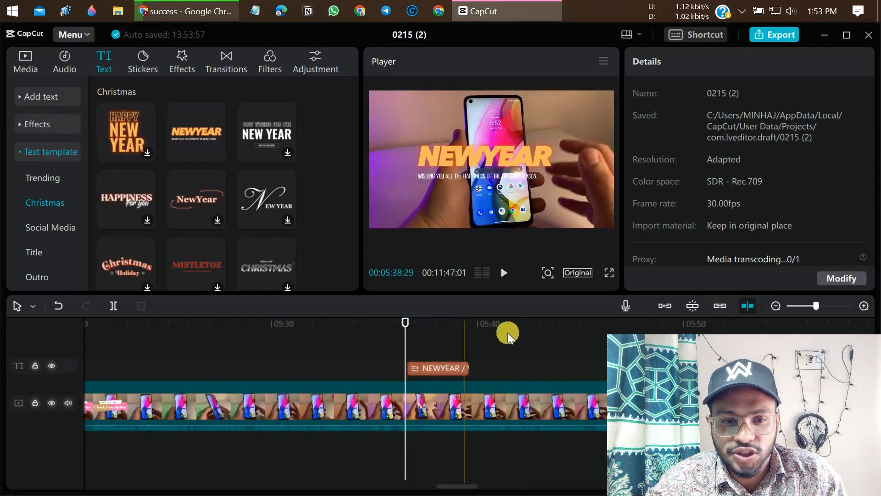
{"action": "key", "text": "space"}
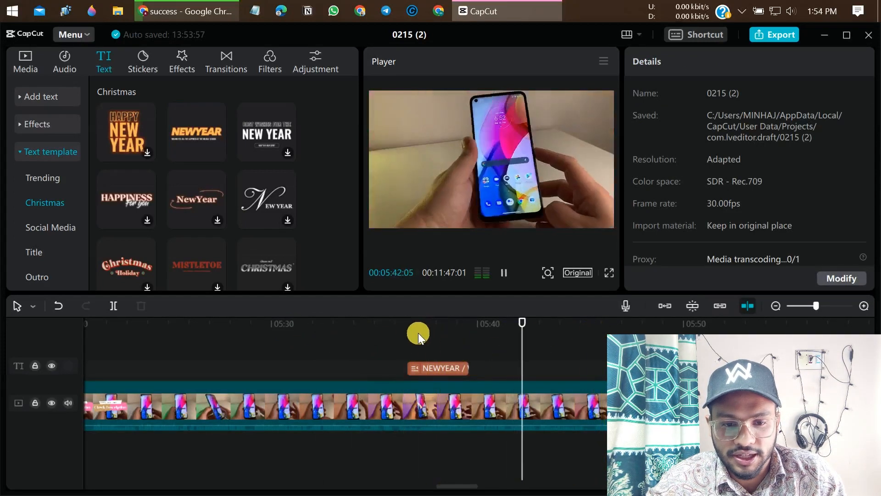
{"action": "left_click", "coordinate": [397, 324]}
{"action": "key", "text": "space"}
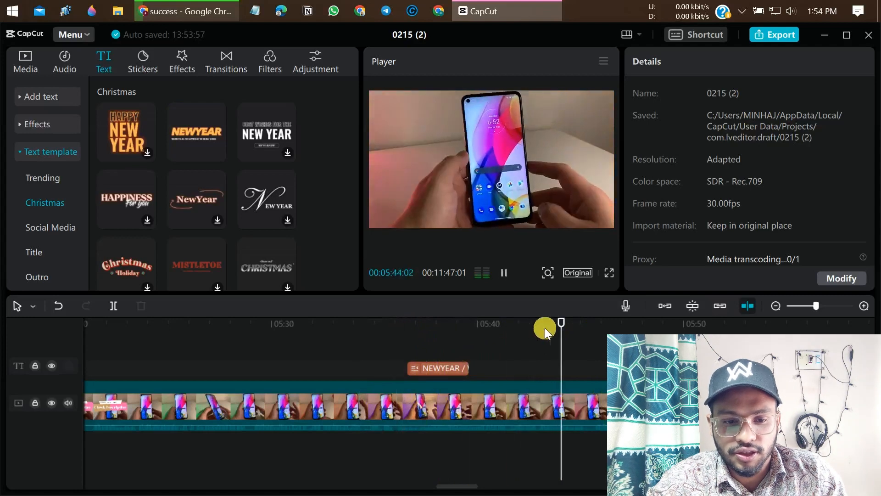
- Replay the timeline from shortly before the NEWYEAR text and pause at about 00:05:37 while the title is on screen
{"action": "left_click", "coordinate": [406, 334]}
{"action": "key", "text": "space"}
{"action": "left_click", "coordinate": [362, 335]}
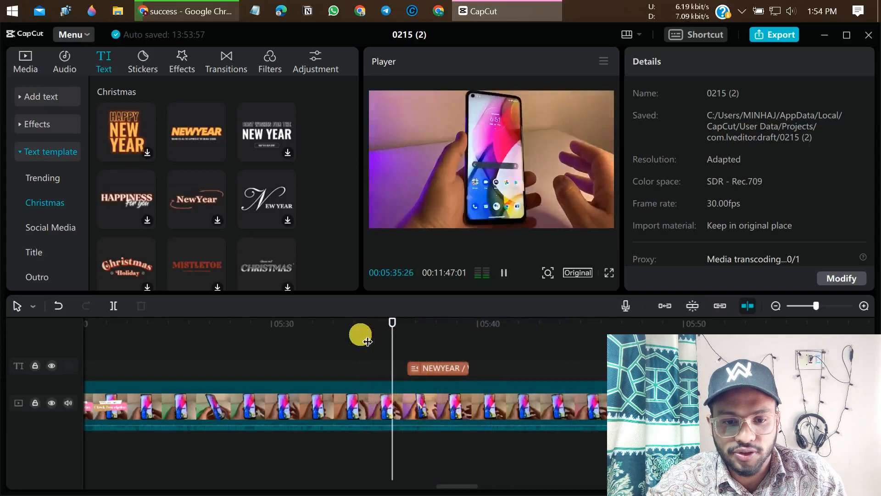
{"action": "key", "text": "space"}
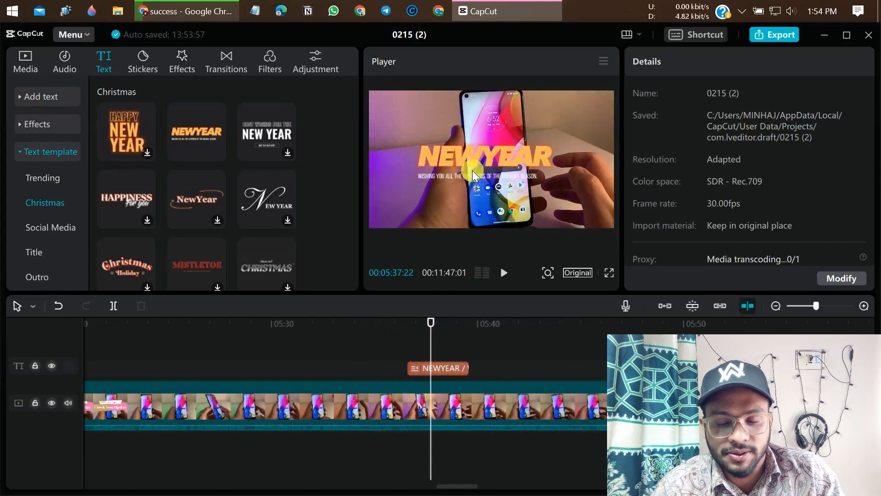
- Replace the NEWYEAR heading of the text template with "Tech infinity"
{"action": "left_click", "coordinate": [488, 168]}
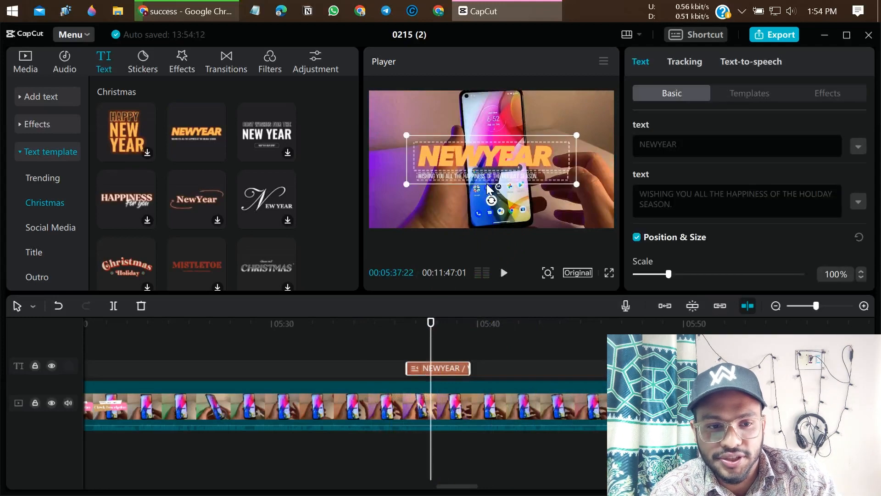
{"action": "left_click", "coordinate": [481, 172]}
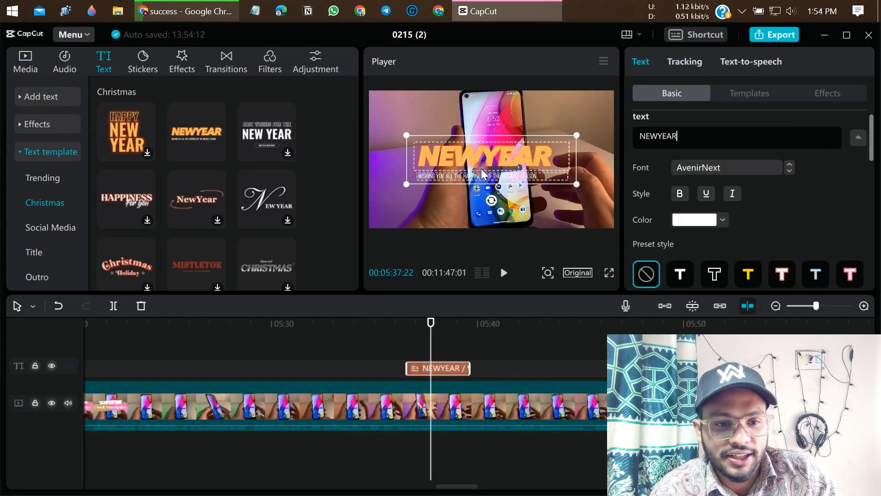
{"action": "left_click", "coordinate": [684, 138]}
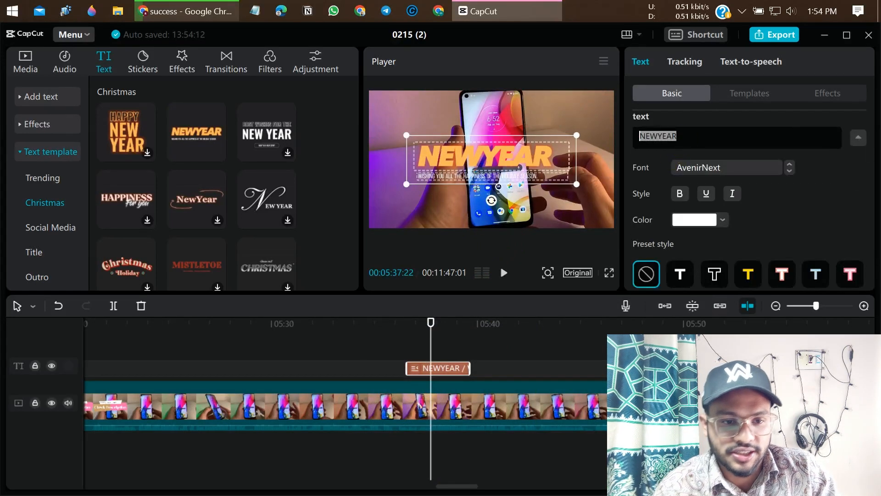
{"action": "key", "text": "BackSpace"}
{"action": "type", "text": "Tec"}
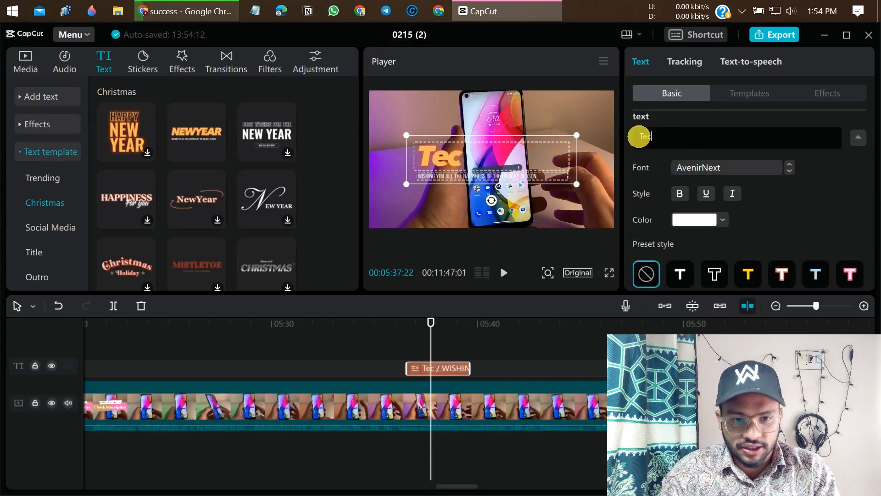
{"action": "type", "text": "h infini"}
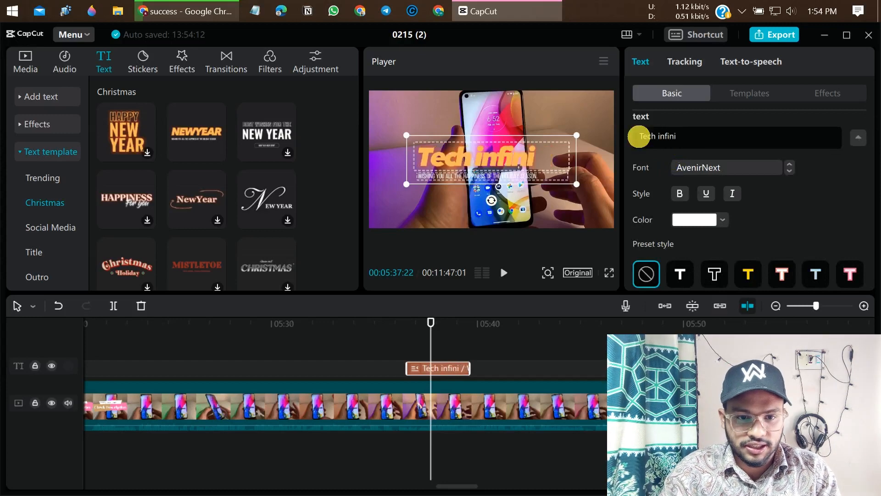
{"action": "type", "text": "ty"}
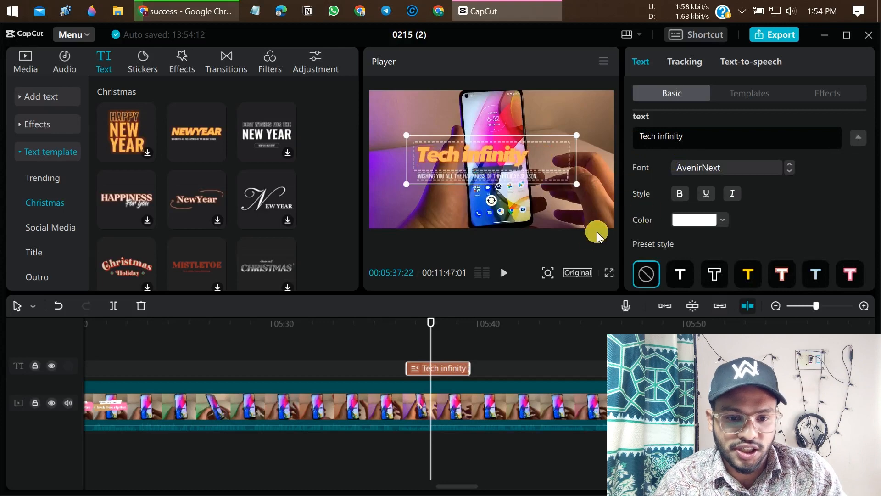
- Look through the Trending text templates and review the main track on the timeline through to the end of its last clip
{"action": "left_click", "coordinate": [46, 179]}
{"action": "scroll", "coordinate": [161, 216], "scroll_direction": "down", "scroll_amount": 5}
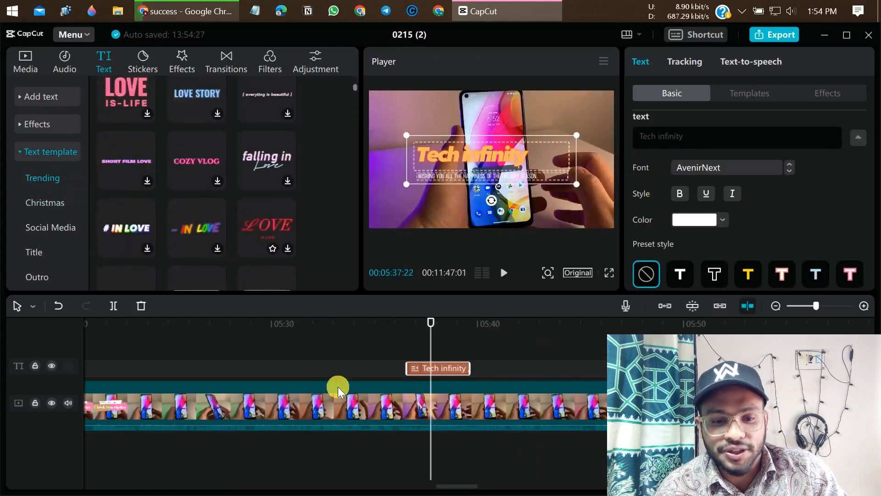
{"action": "left_click_drag", "start_coordinate": [459, 484], "coordinate": [360, 486]}
{"action": "left_click", "coordinate": [359, 478]}
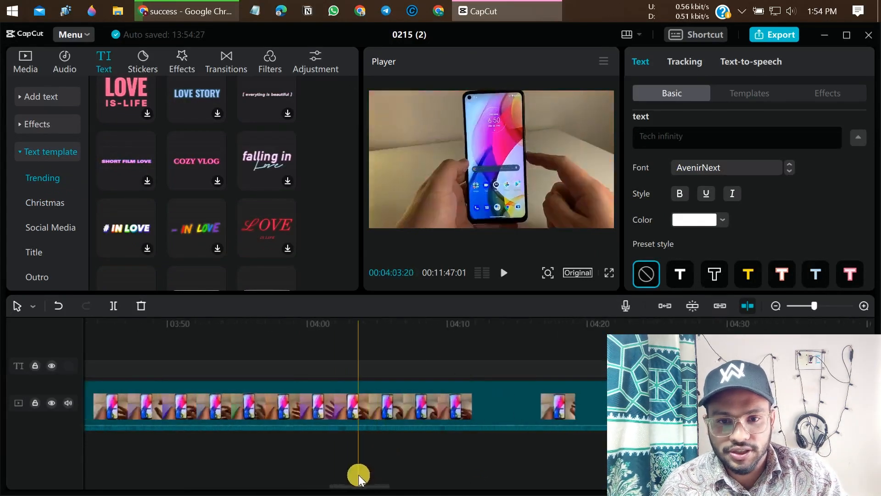
{"action": "scroll", "coordinate": [358, 479], "scroll_direction": "down", "scroll_amount": 2}
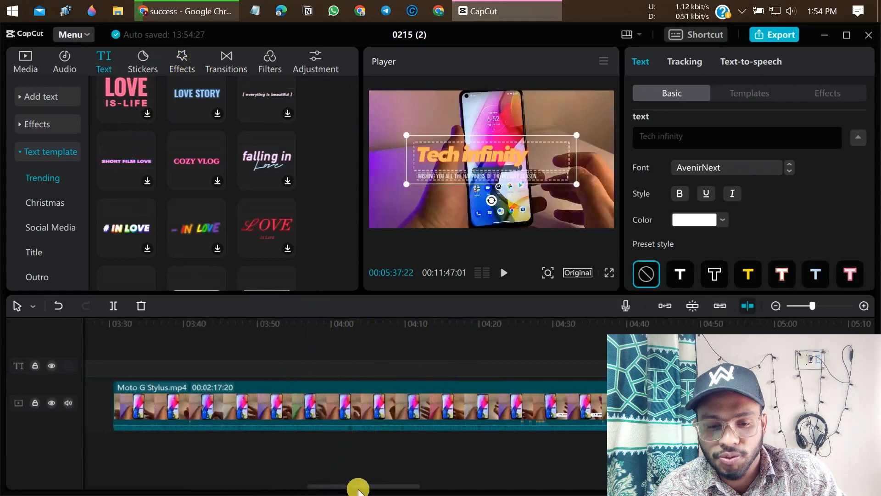
{"action": "left_click_drag", "start_coordinate": [358, 487], "coordinate": [576, 493]}
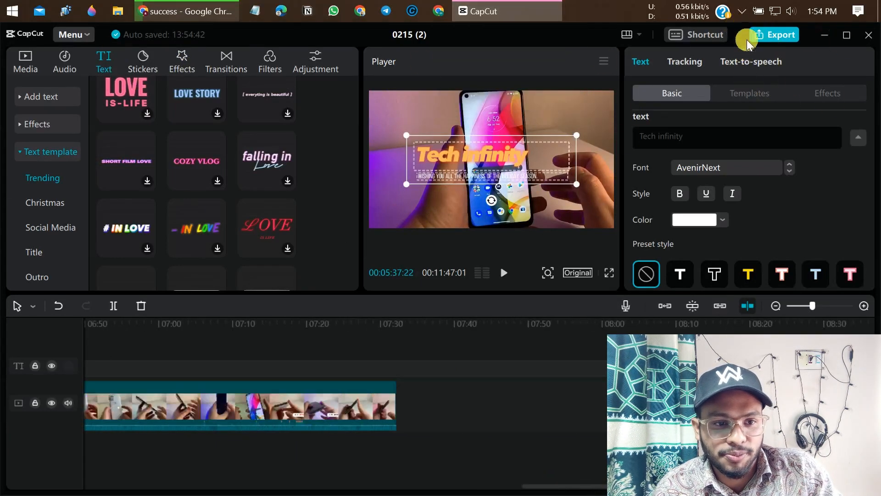
- Export the video as 0215 (2) to the Ready youtube folder at 1080P, recommended bit rate, H.264, mp4 and 30fps, without separate audio export
{"action": "left_click", "coordinate": [774, 35]}
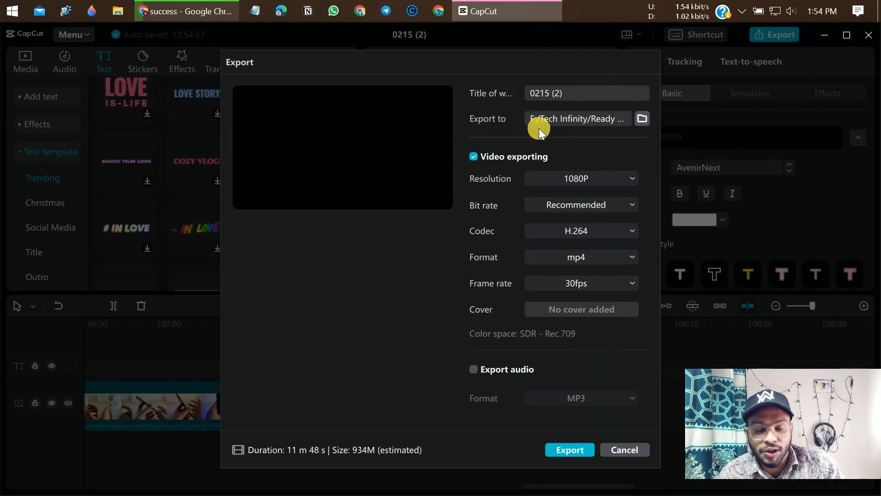
{"action": "left_click", "coordinate": [641, 118]}
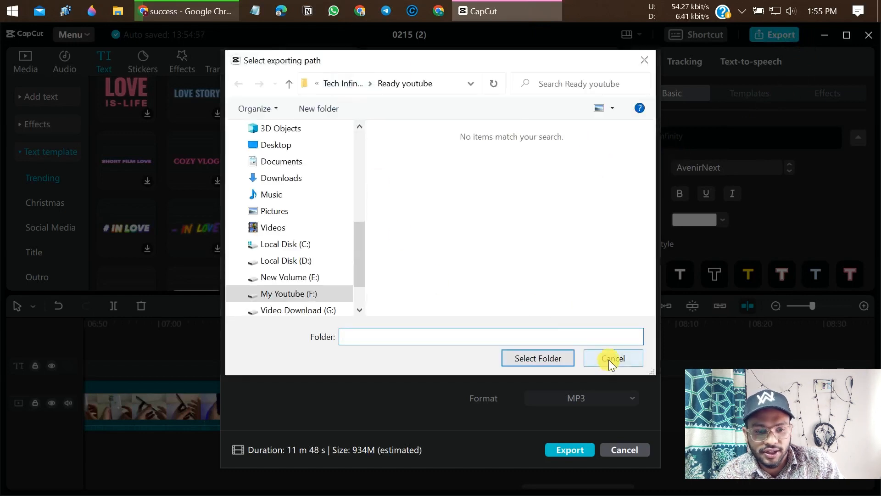
{"action": "left_click", "coordinate": [609, 359]}
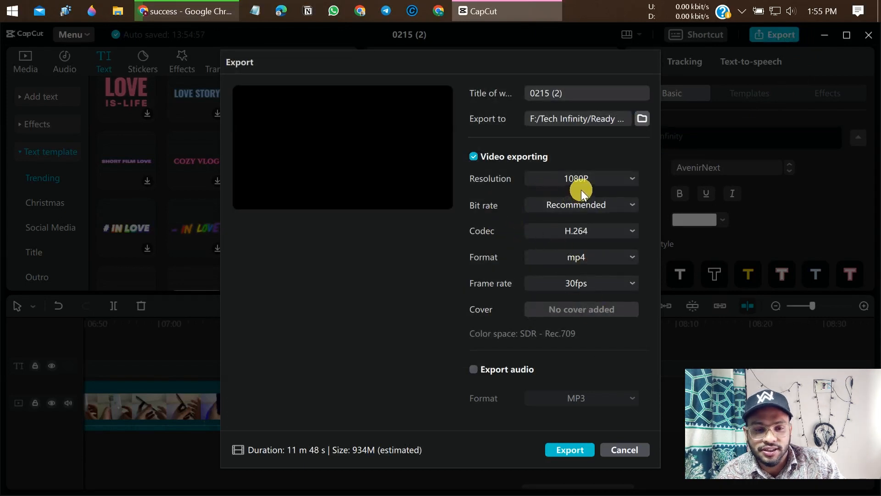
{"action": "left_click", "coordinate": [600, 181]}
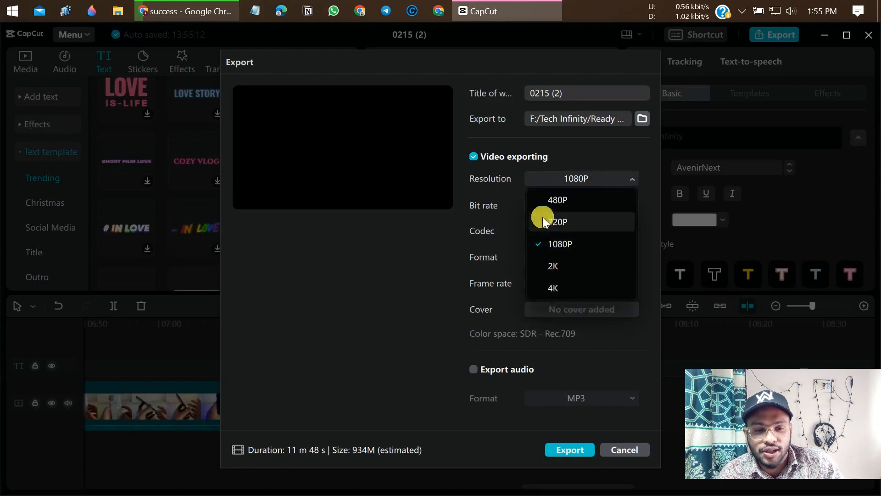
{"action": "left_click", "coordinate": [390, 267]}
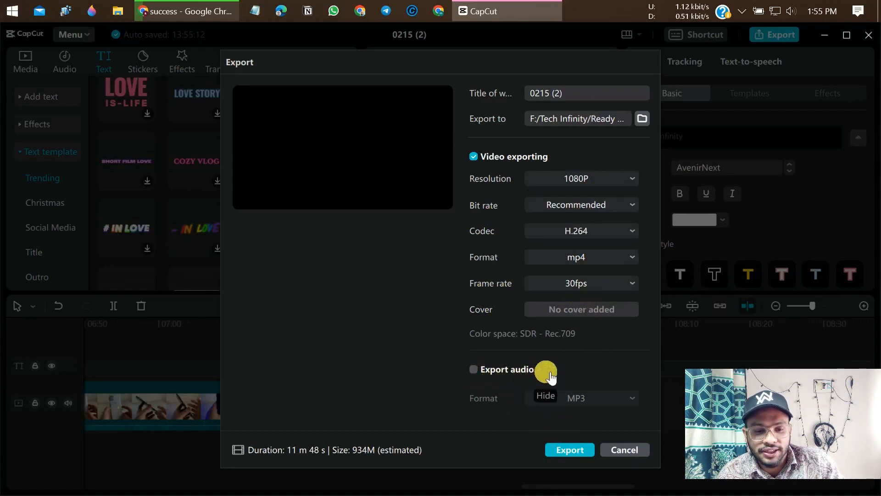
{"action": "left_click", "coordinate": [473, 370]}
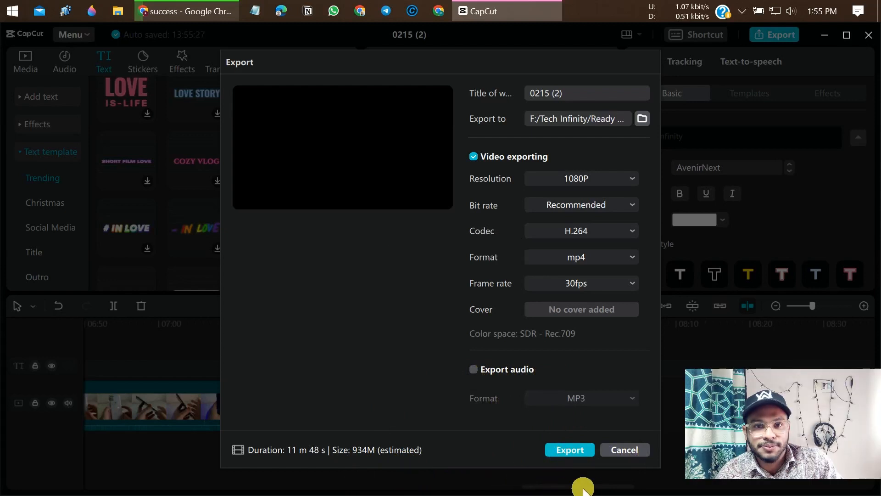
{"action": "left_click", "coordinate": [568, 450]}
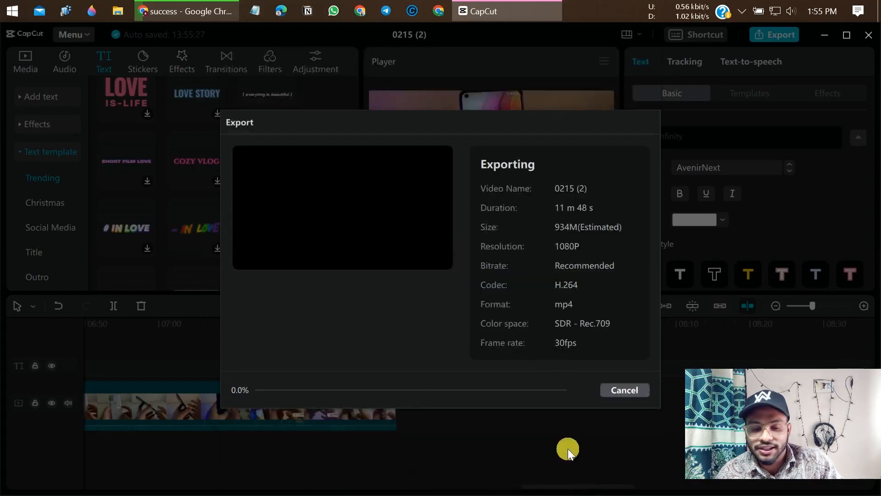